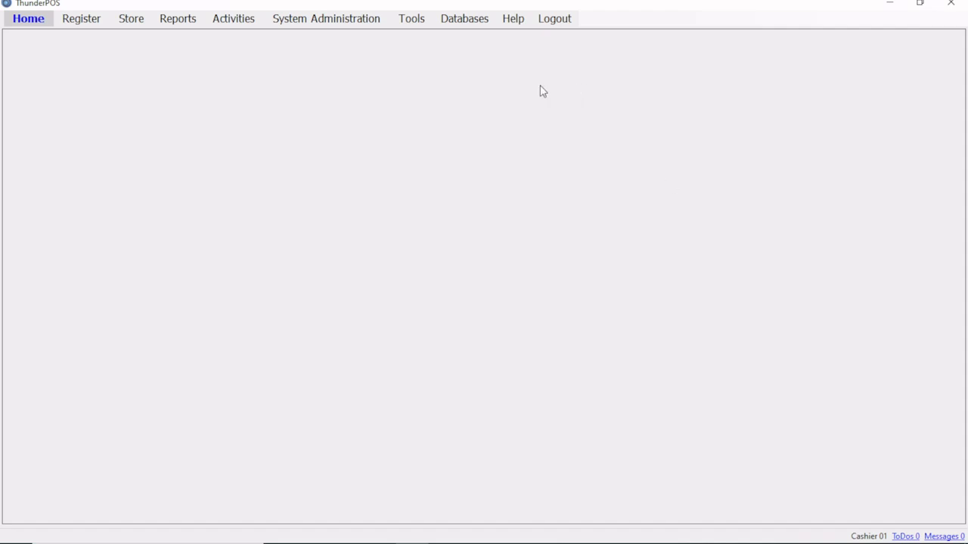
Start a new item in the store's item database with the item ID TESTITEMDEMO123
{"action": "left_click", "coordinate": [137, 22]}
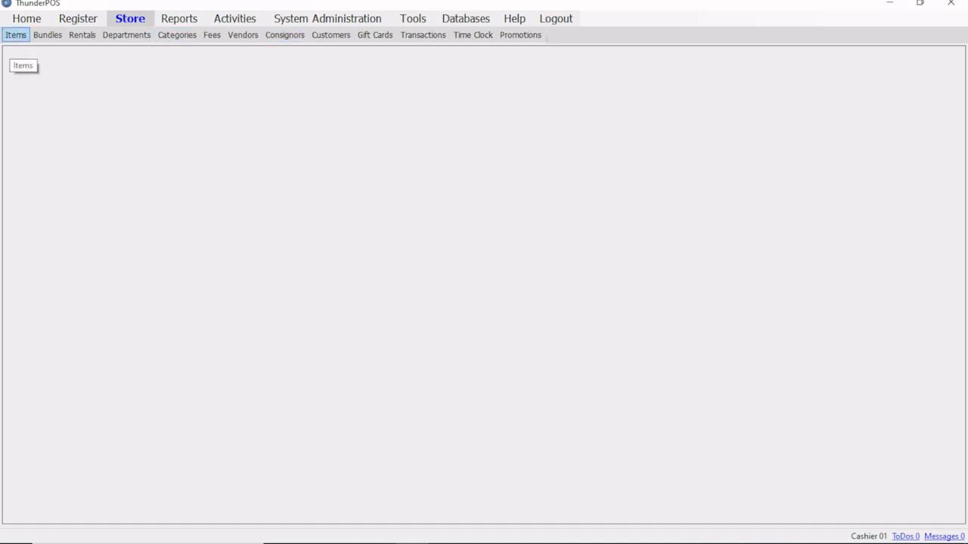
{"action": "left_click", "coordinate": [18, 36]}
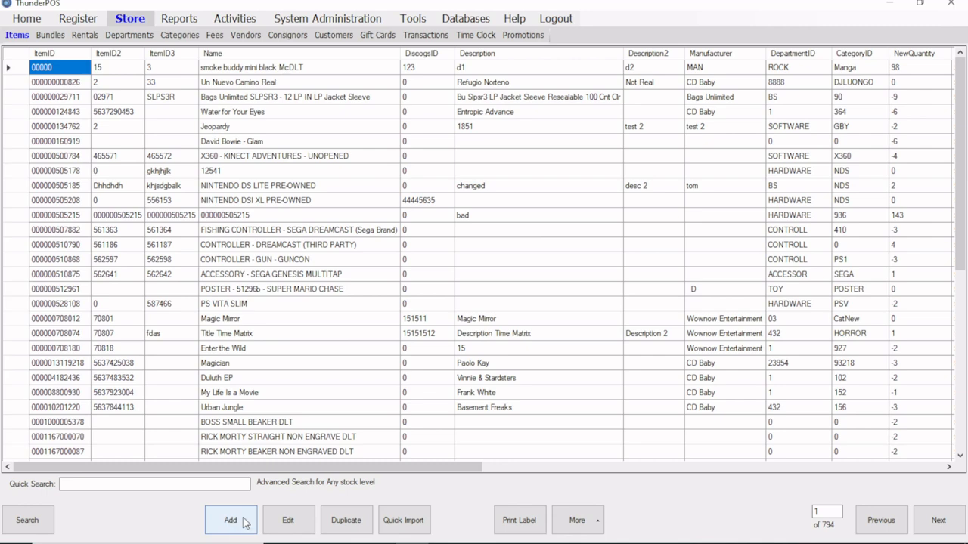
{"action": "left_click", "coordinate": [231, 522]}
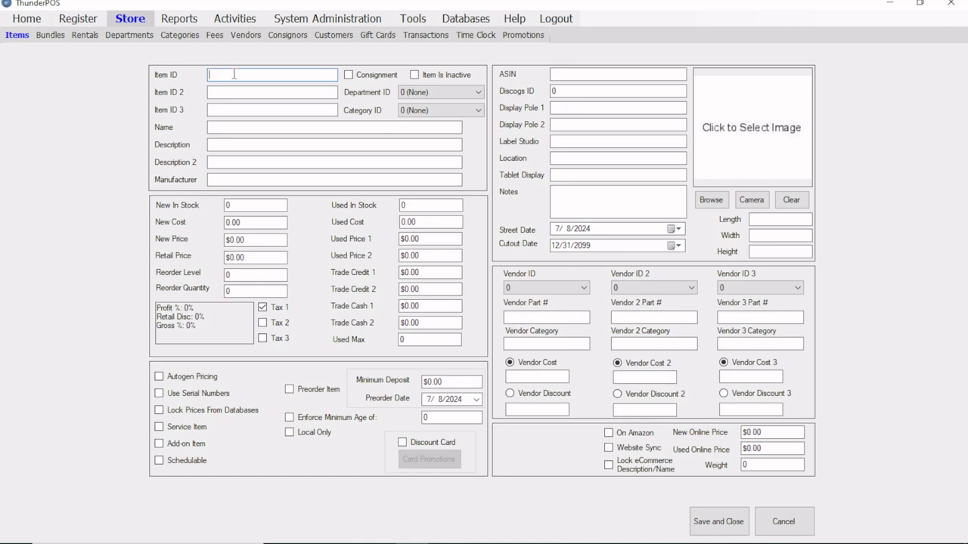
{"action": "type", "text": "TESTITEMDEMO123"}
{"action": "key", "text": "ctrl+a"}
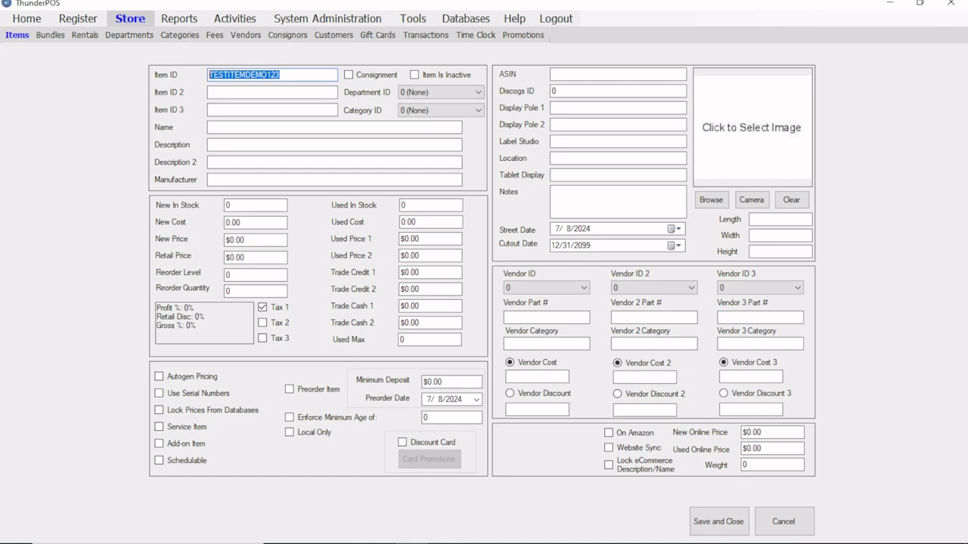
Enter Sample Item as the name of the new item TESTITEMDEMO123
{"action": "left_click", "coordinate": [251, 127]}
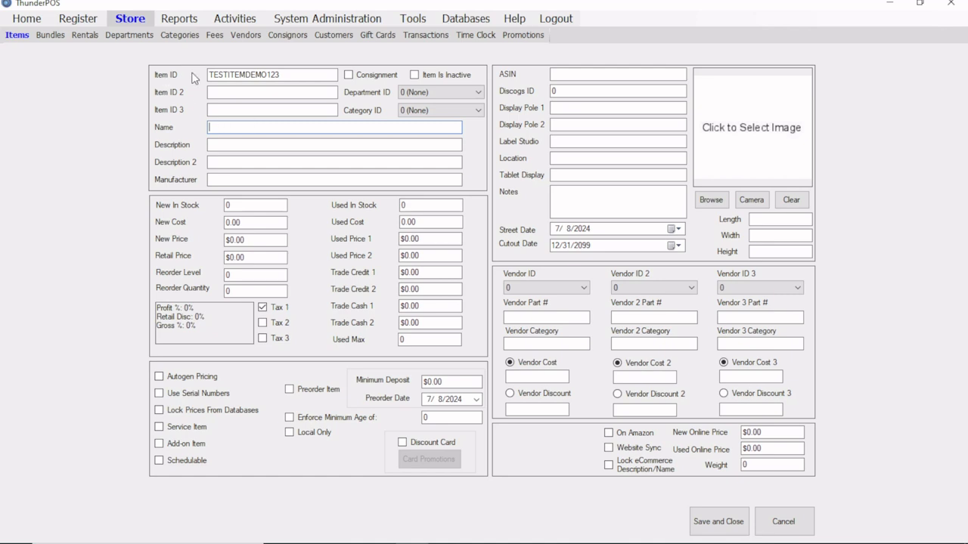
{"action": "left_click", "coordinate": [311, 75]}
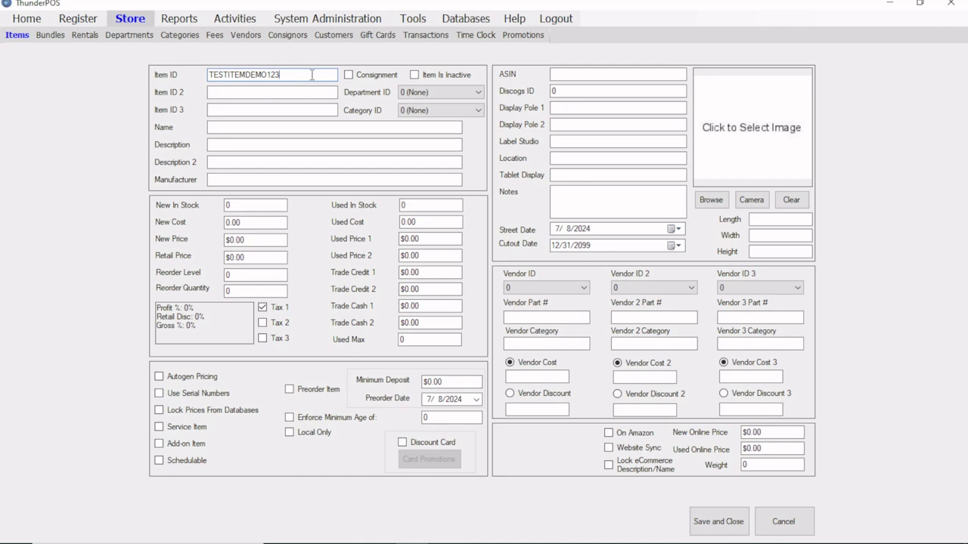
{"action": "left_click", "coordinate": [302, 107]}
{"action": "left_click", "coordinate": [307, 127]}
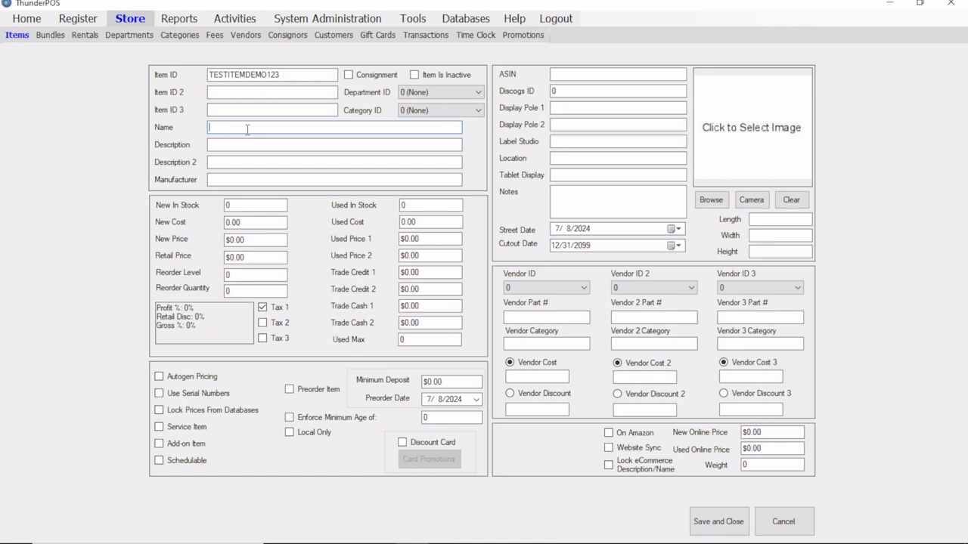
{"action": "type", "text": "Sample Item"}
{"action": "key", "text": "Tab"}
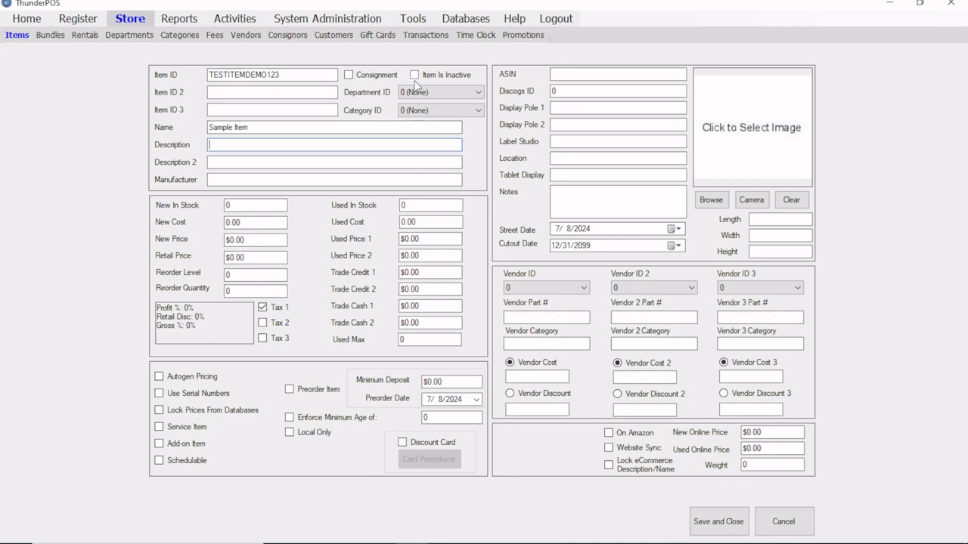
Check the category choices for the new item, then save it to the store database
{"action": "left_click", "coordinate": [450, 112]}
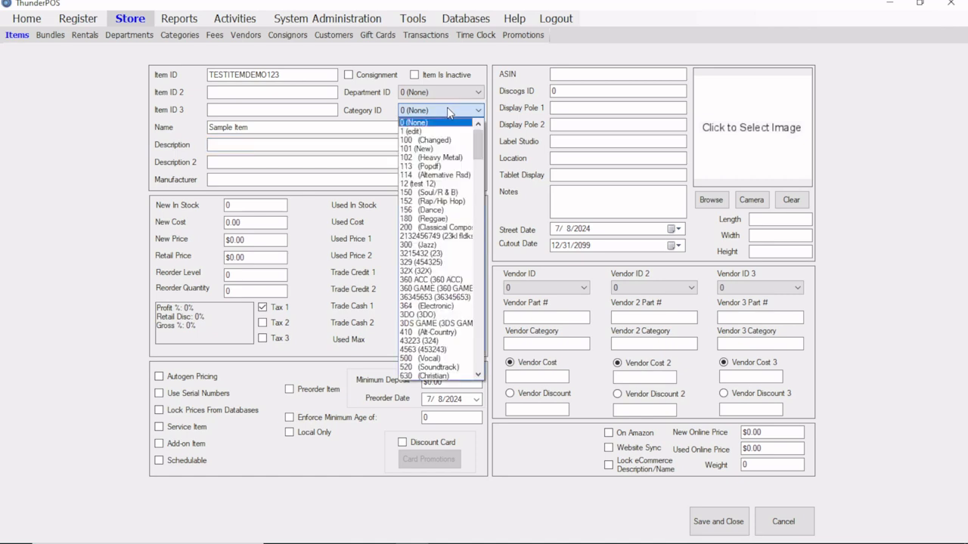
{"action": "left_click", "coordinate": [447, 108]}
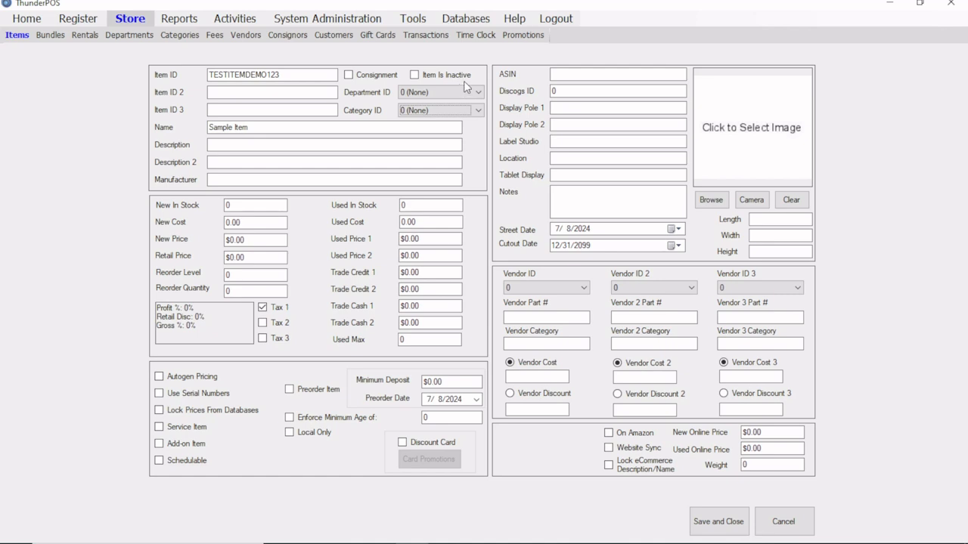
{"action": "left_click", "coordinate": [248, 206]}
{"action": "left_click", "coordinate": [710, 532]}
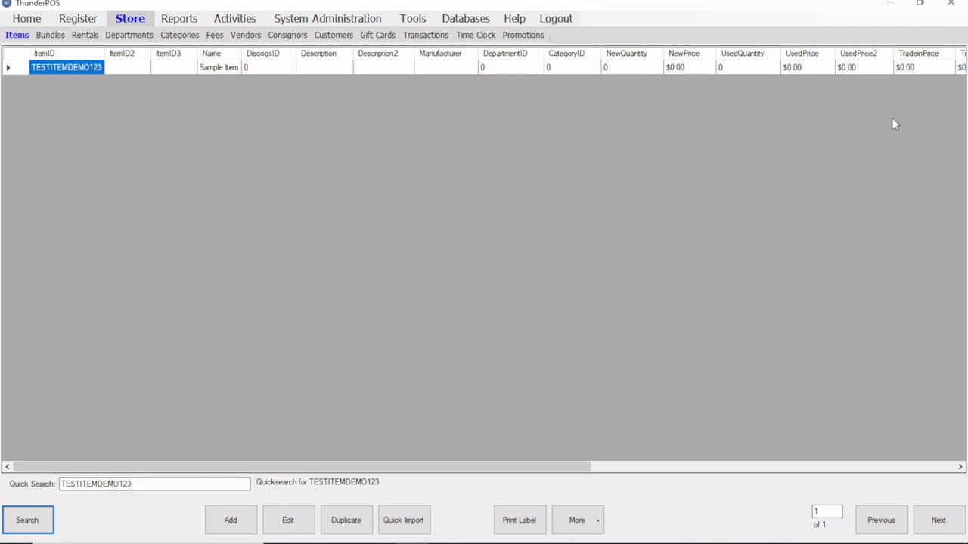
Edit the Sample Item record to set its new price to 3.99 and save it
{"action": "left_click", "coordinate": [306, 529]}
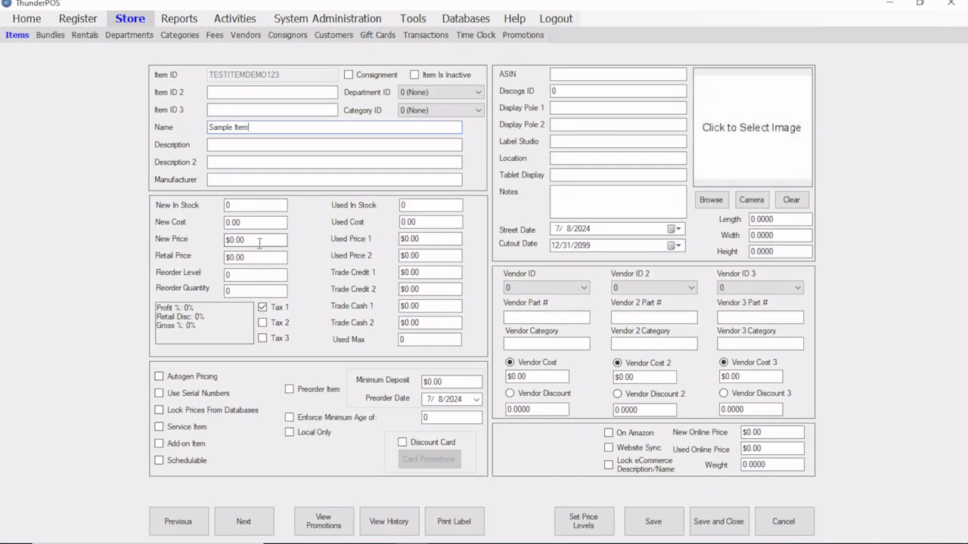
{"action": "left_click", "coordinate": [259, 240]}
{"action": "type", "text": "3.99"}
{"action": "left_click", "coordinate": [715, 527]}
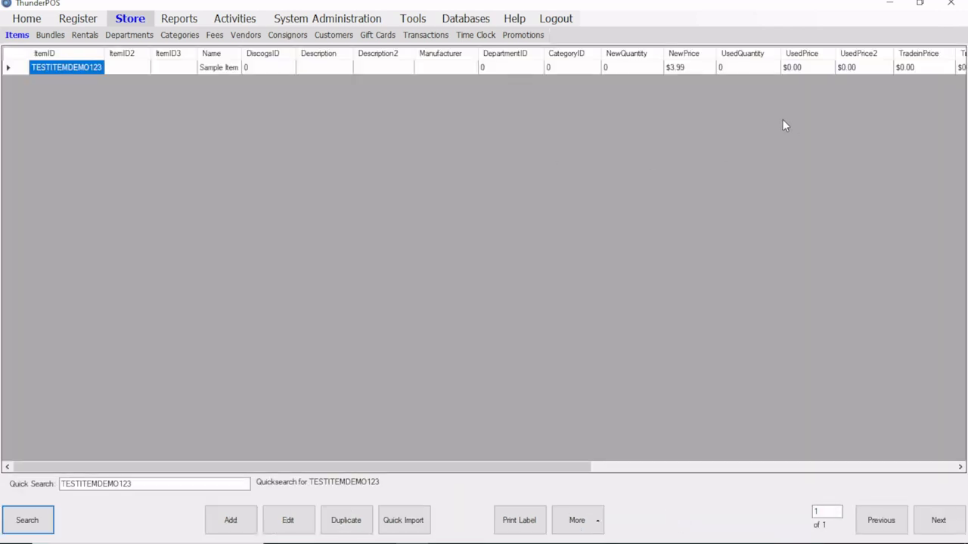
Set Sample Item's new price to 5.99 directly in the item list
{"action": "left_click", "coordinate": [683, 67]}
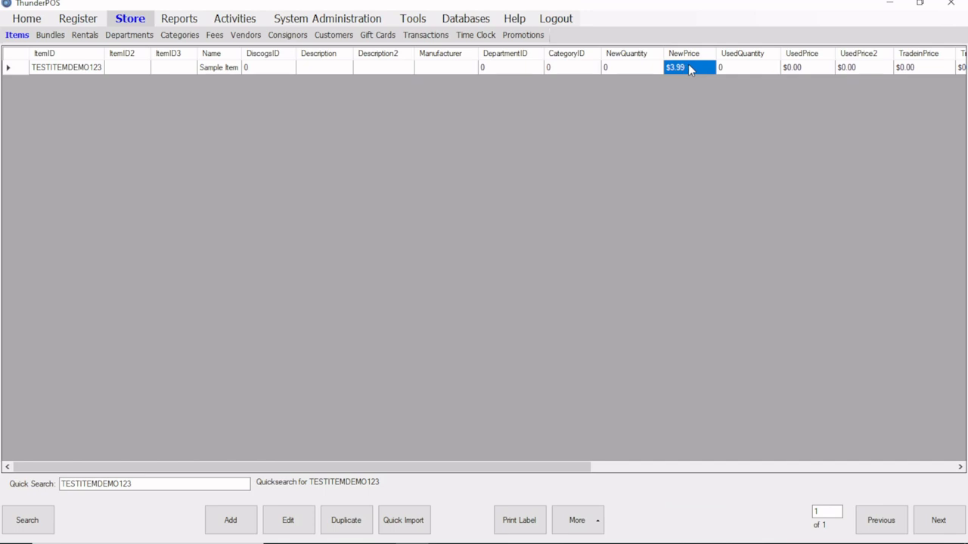
{"action": "type", "text": "5.99"}
{"action": "key", "text": "Return"}
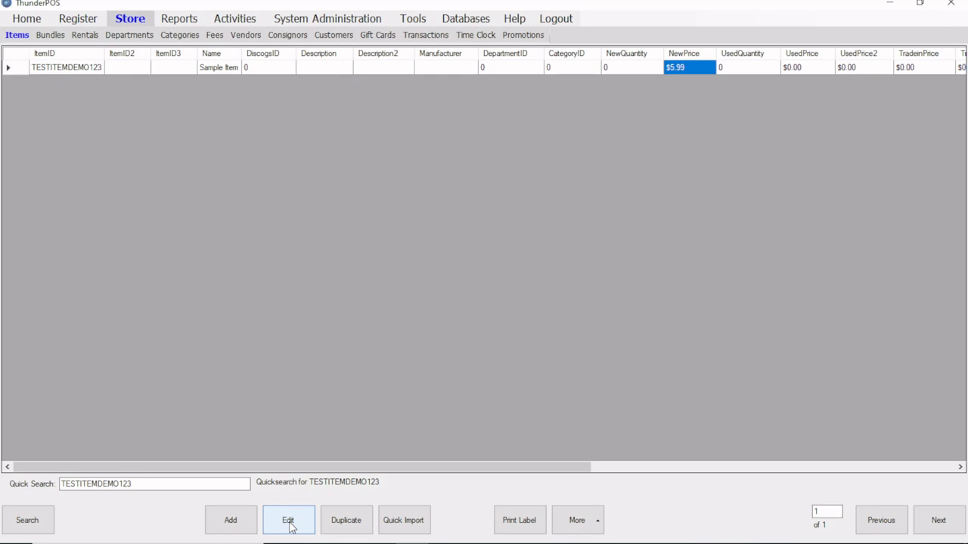
Receive Sample Item through an instant purchase order with quantity 1 and a cost per unit of 3
{"action": "left_click", "coordinate": [597, 522]}
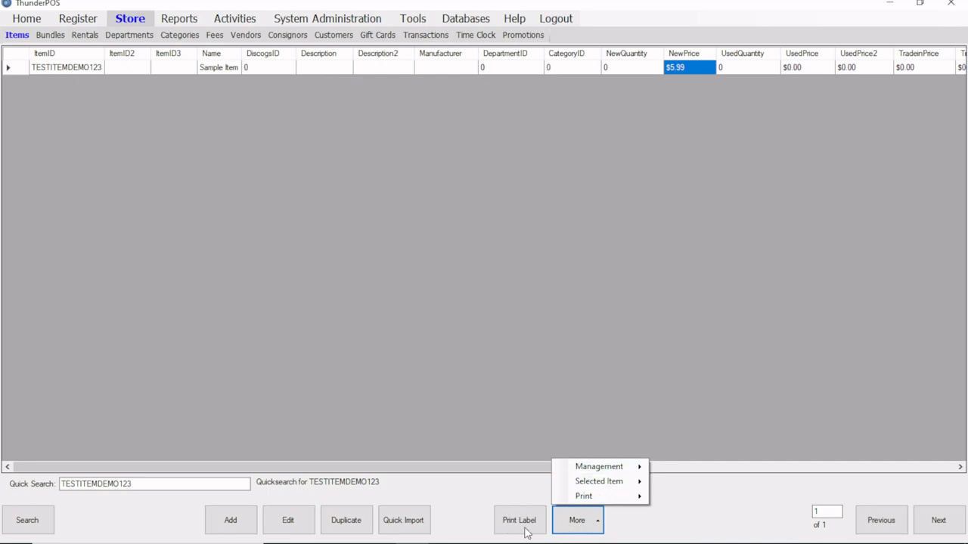
{"action": "mouse_move", "coordinate": [619, 485]}
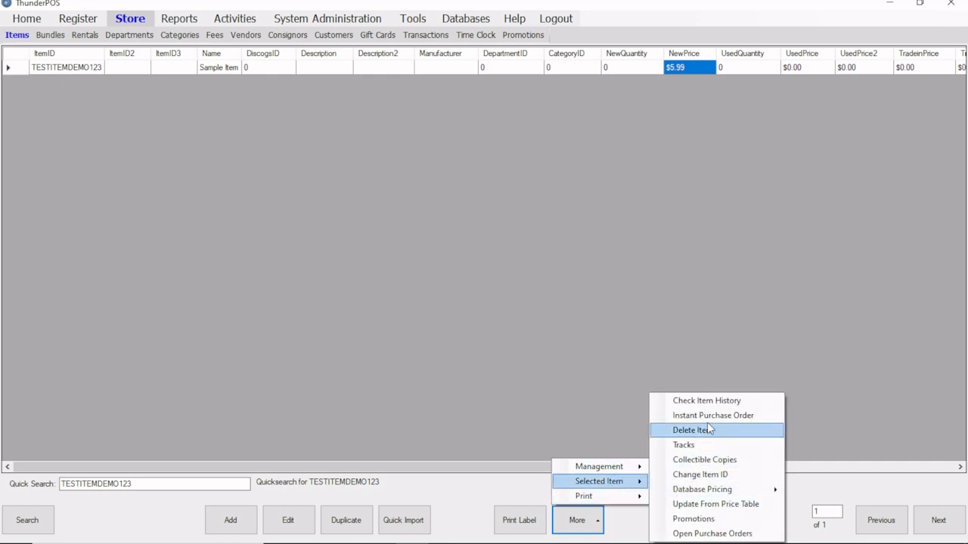
{"action": "left_click", "coordinate": [712, 415]}
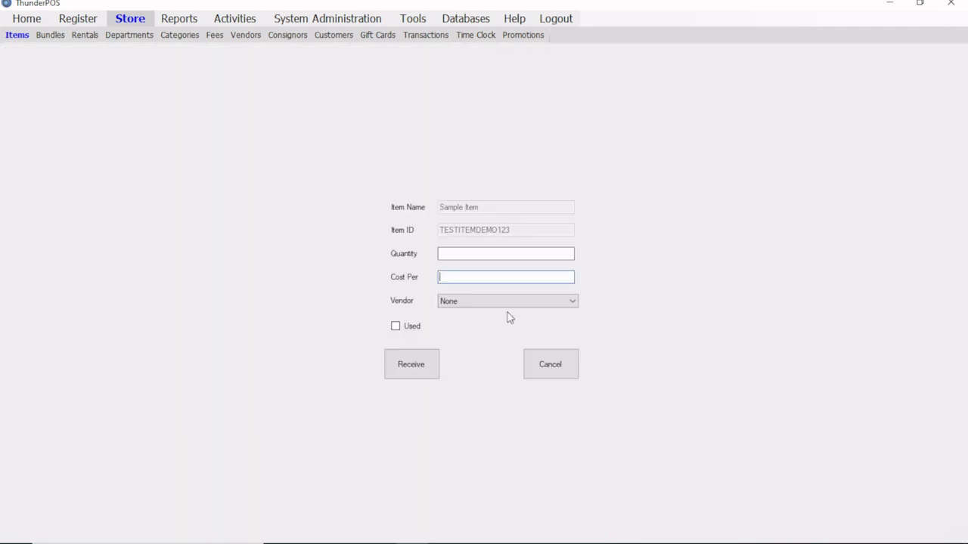
{"action": "left_click", "coordinate": [498, 254]}
{"action": "type", "text": "1"}
{"action": "left_click", "coordinate": [491, 283]}
{"action": "type", "text": "3"}
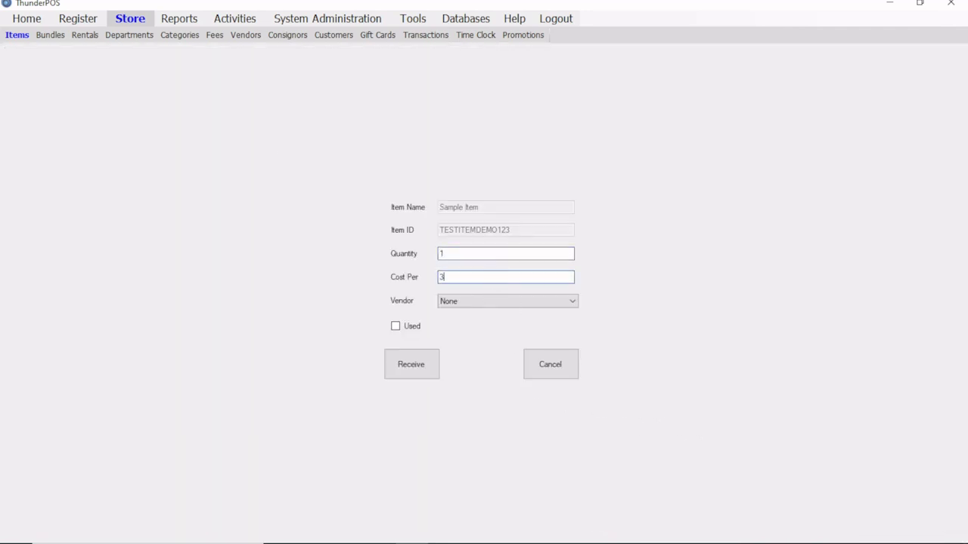
{"action": "left_click", "coordinate": [409, 370]}
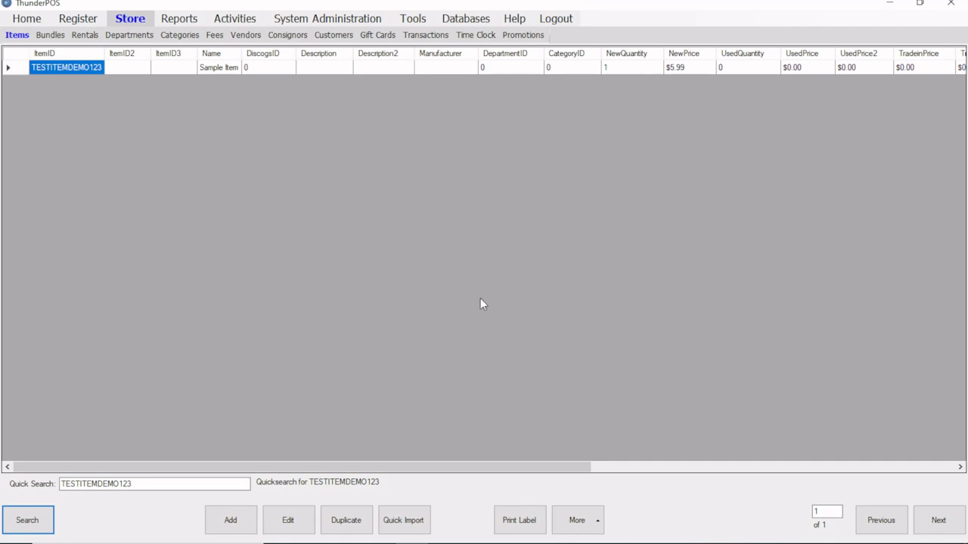
Search the AEC Enhanced database for artist "stones" in the 01 (VINYL LP) format
{"action": "left_click", "coordinate": [475, 21]}
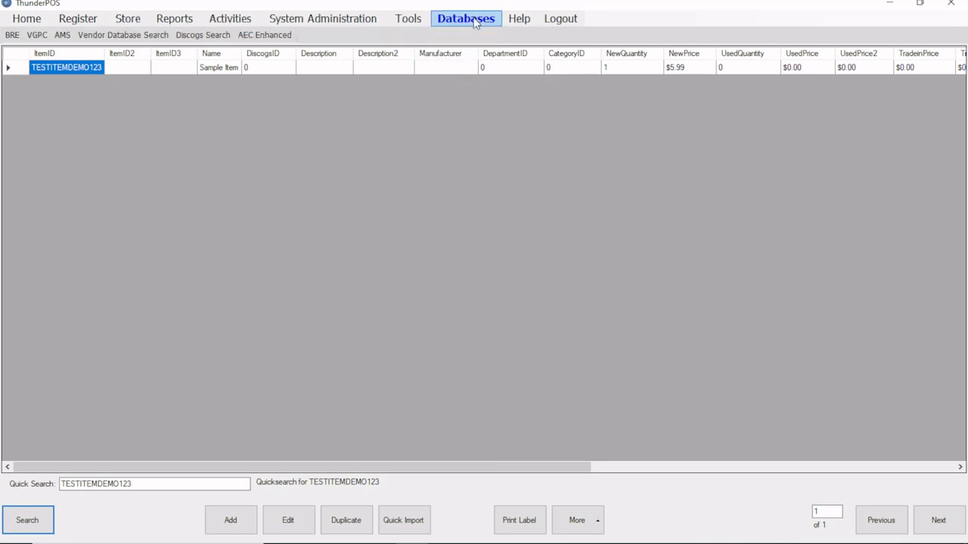
{"action": "left_click", "coordinate": [273, 37]}
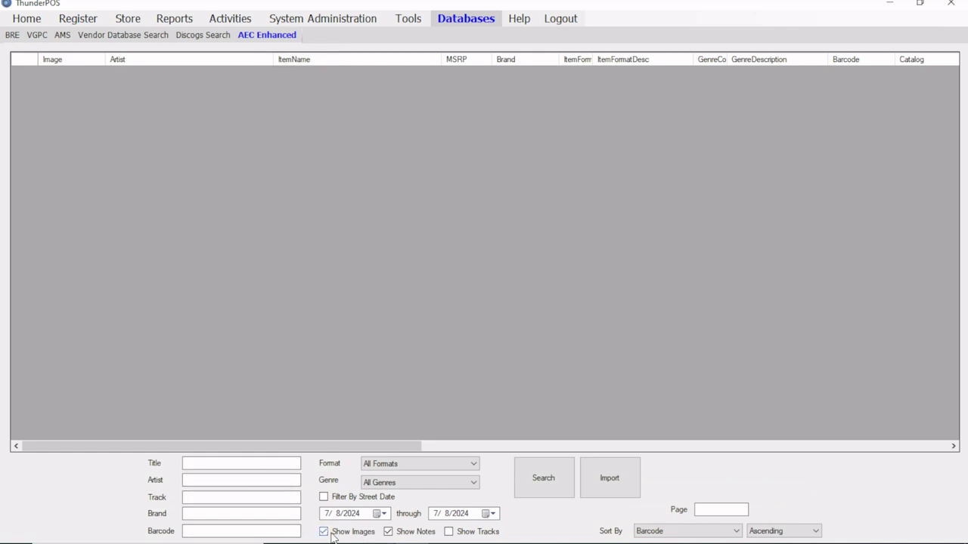
{"action": "left_click", "coordinate": [188, 480]}
{"action": "type", "text": "stones"}
{"action": "left_click", "coordinate": [424, 463]}
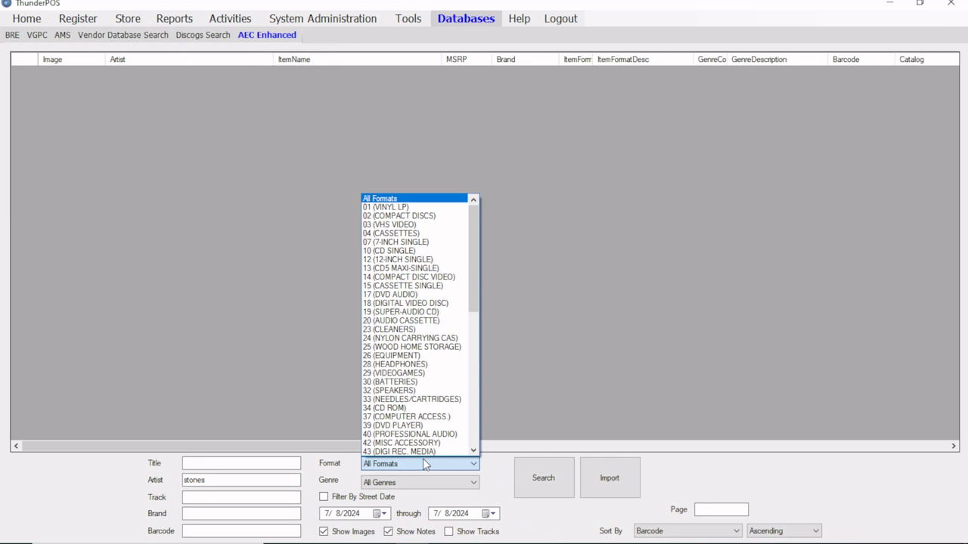
{"action": "left_click", "coordinate": [416, 207]}
{"action": "left_click", "coordinate": [549, 486]}
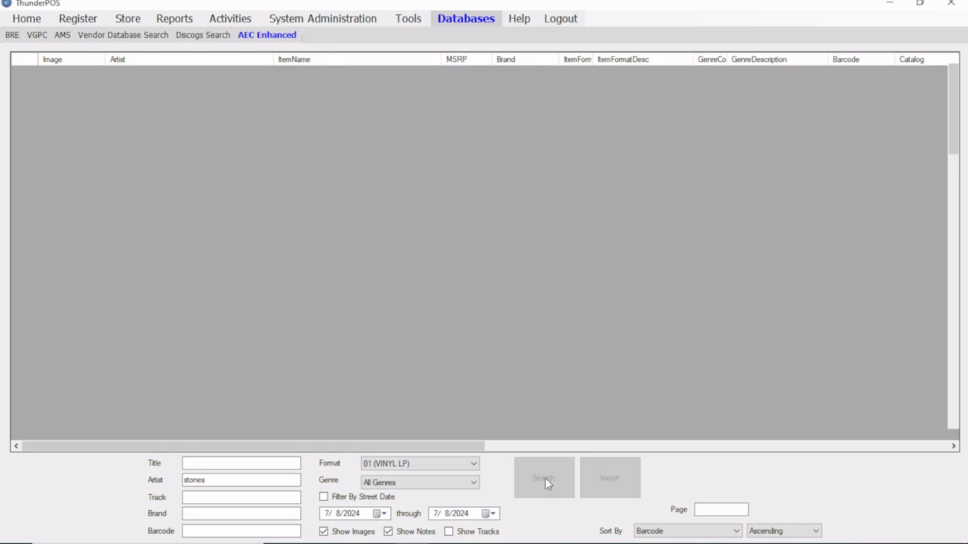
Import the Rolling Stones LP "Got Live If You Want It!", review its prefilled name, price and notes, and save it as a store item
{"action": "scroll", "coordinate": [304, 260], "scroll_direction": "down", "scroll_amount": 3}
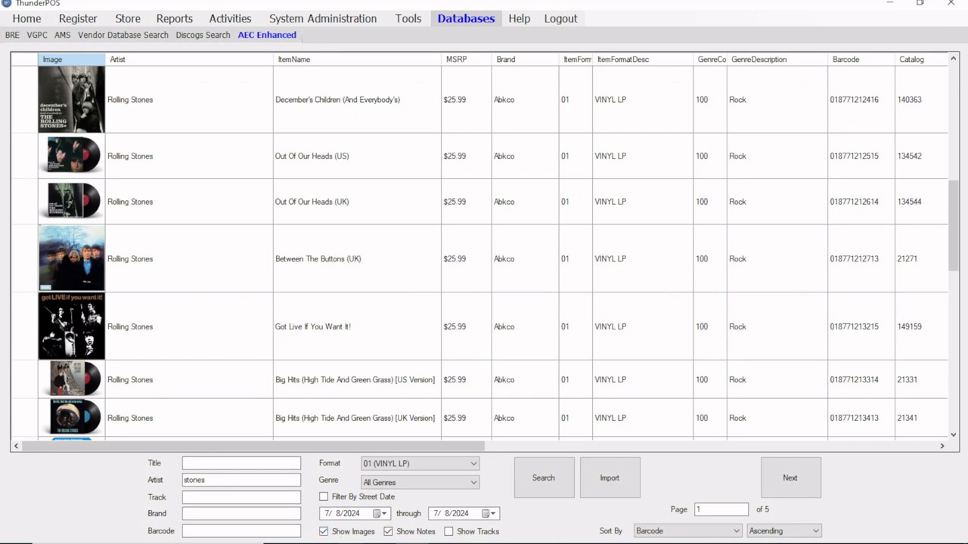
{"action": "left_click", "coordinate": [252, 334]}
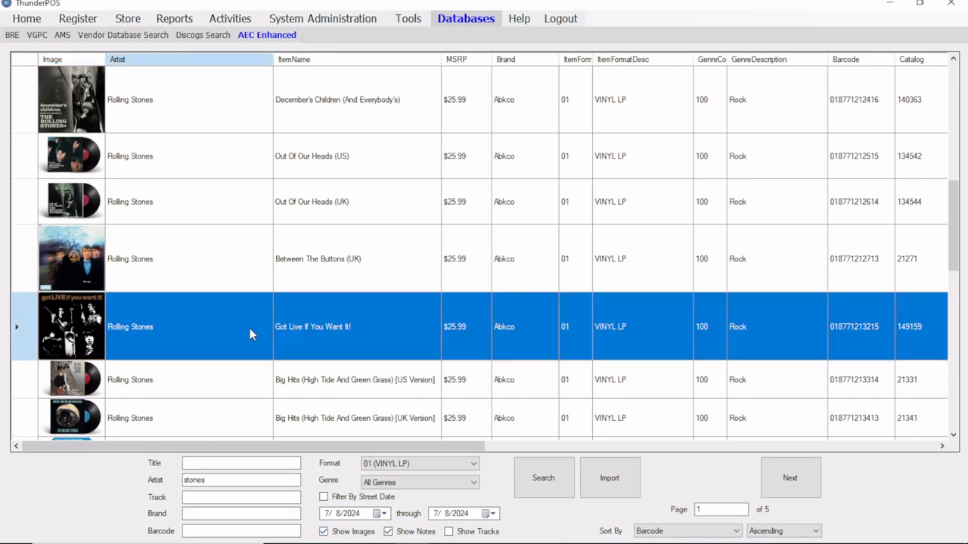
{"action": "left_click", "coordinate": [611, 487]}
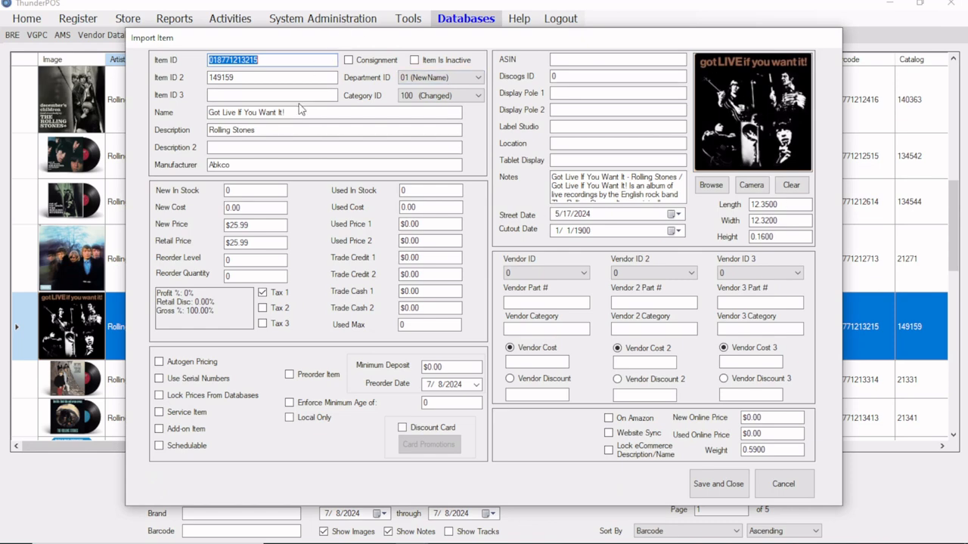
{"action": "left_click", "coordinate": [258, 225]}
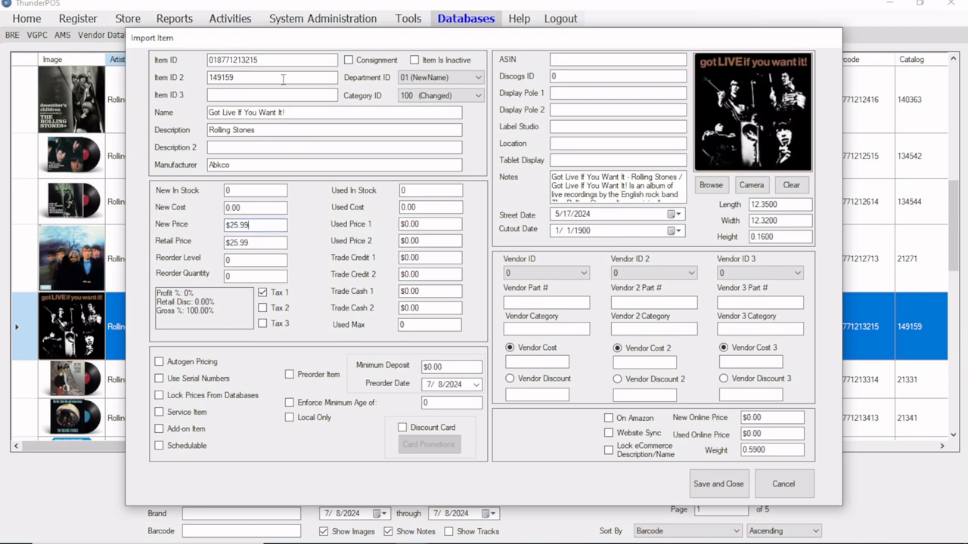
{"action": "left_click", "coordinate": [309, 112]}
{"action": "left_click", "coordinate": [639, 196]}
{"action": "left_click_drag", "start_coordinate": [638, 195], "coordinate": [529, 161]}
{"action": "left_click", "coordinate": [682, 195]}
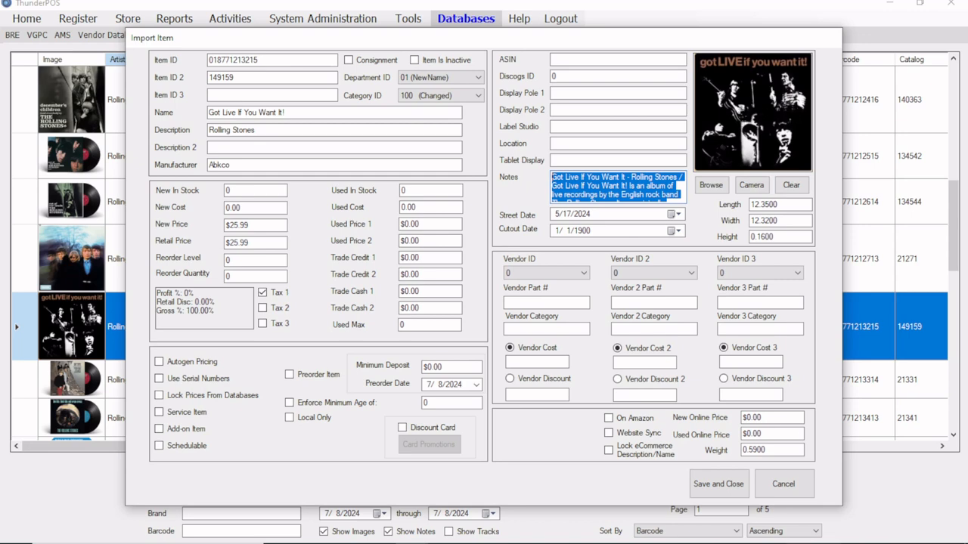
{"action": "left_click", "coordinate": [728, 488]}
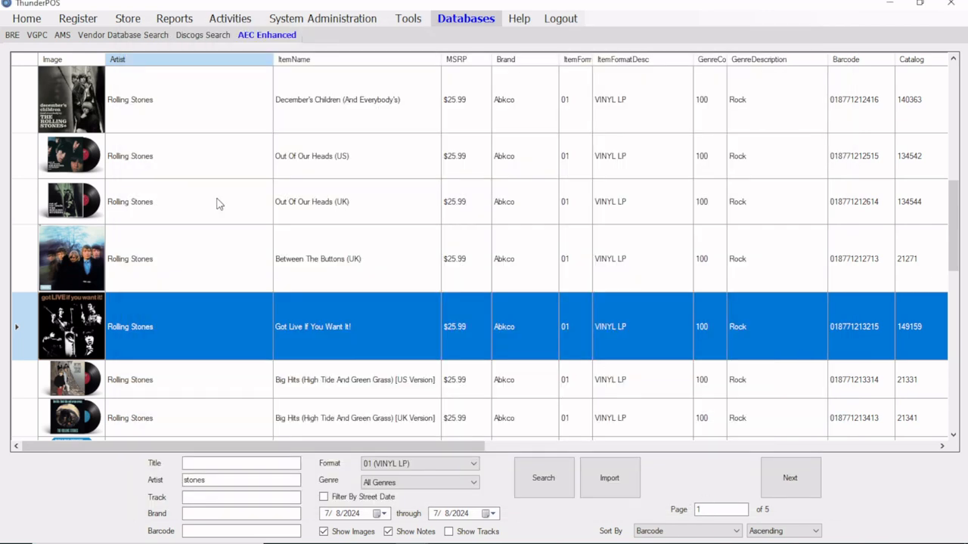
Search the VGPC vendor database for titles containing "madden" and browse the matching items
{"action": "left_click", "coordinate": [36, 36]}
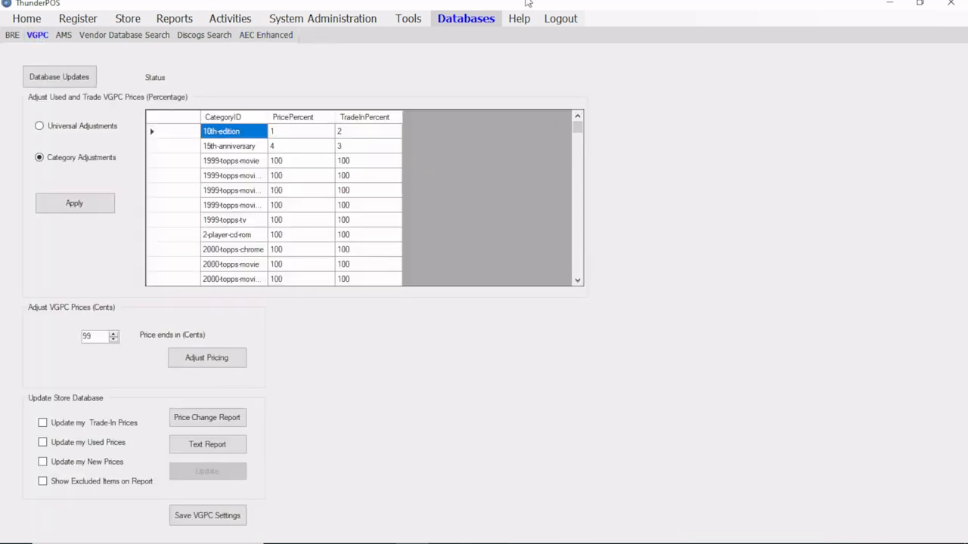
{"action": "left_click", "coordinate": [146, 40]}
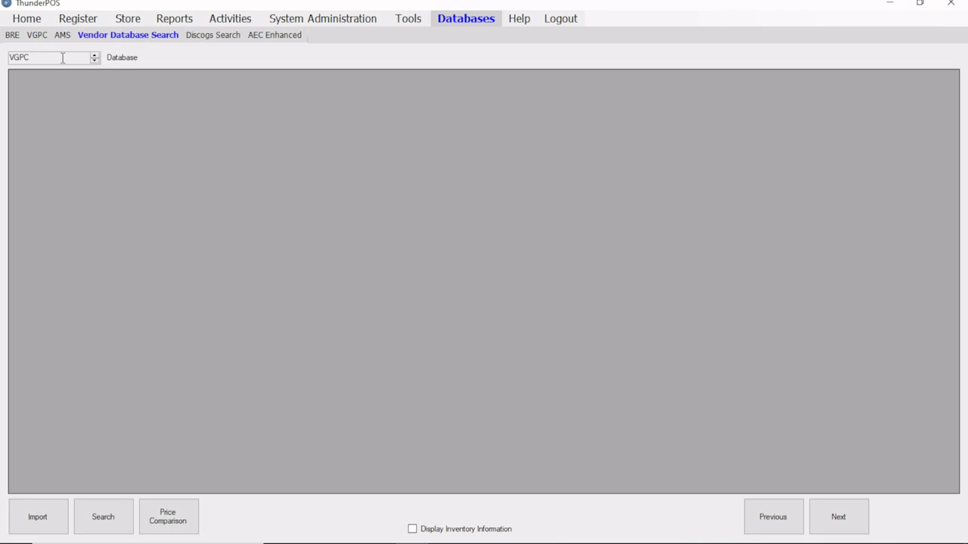
{"action": "left_click", "coordinate": [110, 514]}
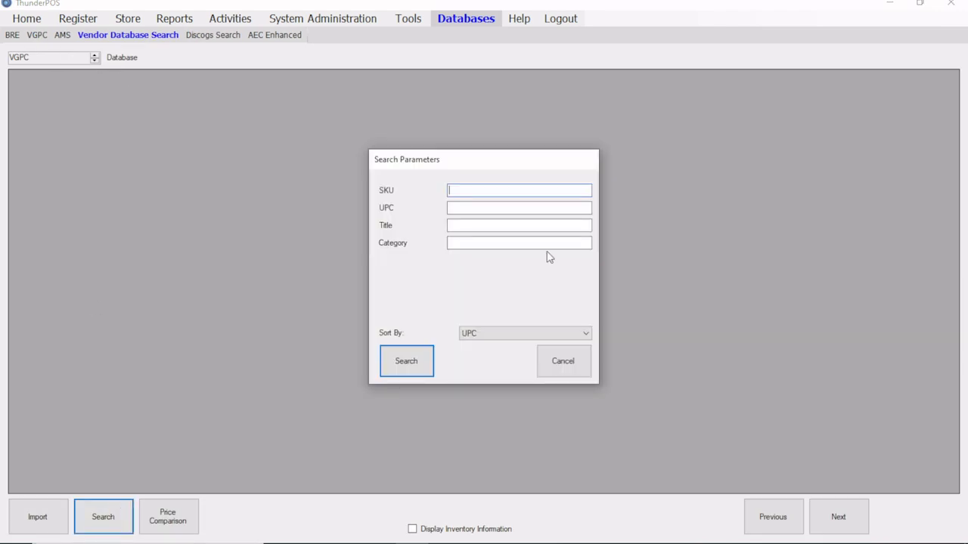
{"action": "left_click", "coordinate": [467, 227]}
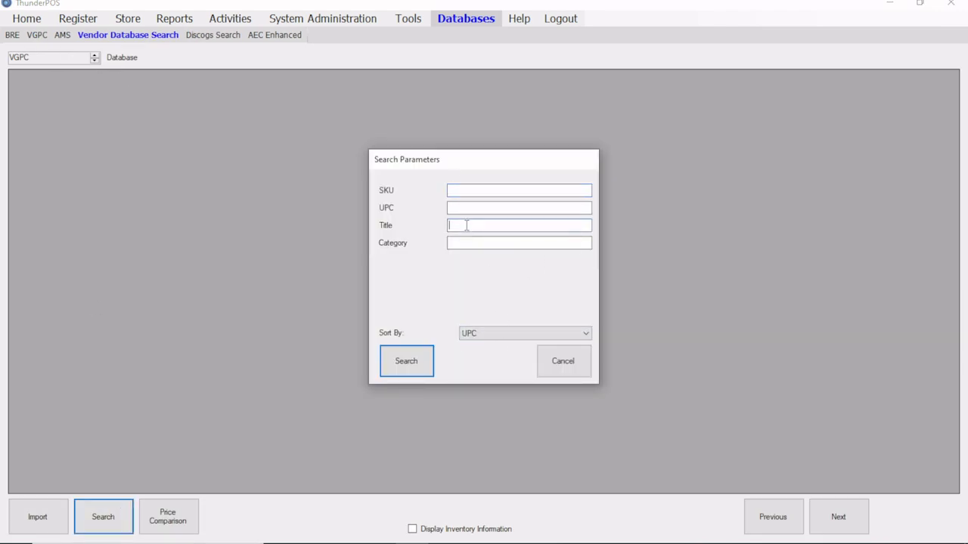
{"action": "type", "text": "madden"}
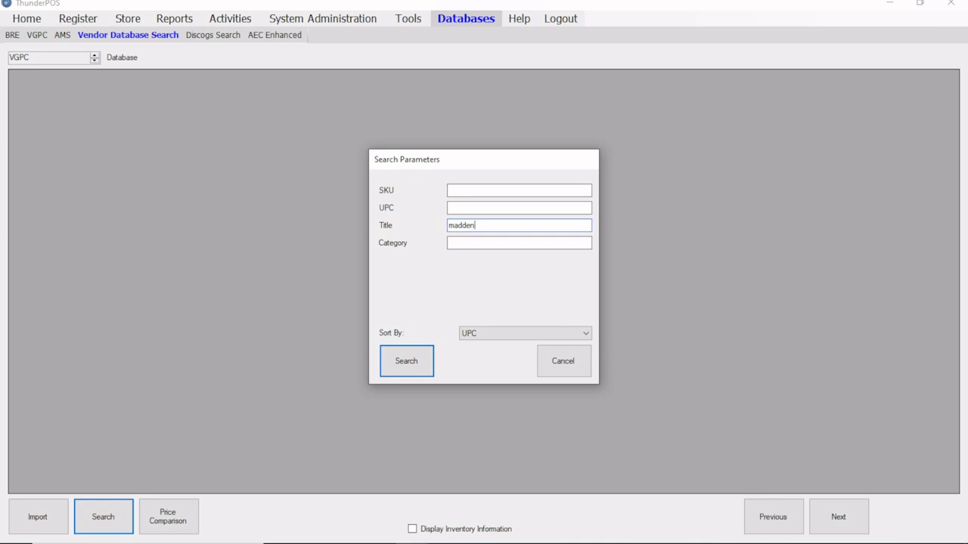
{"action": "left_click", "coordinate": [390, 361]}
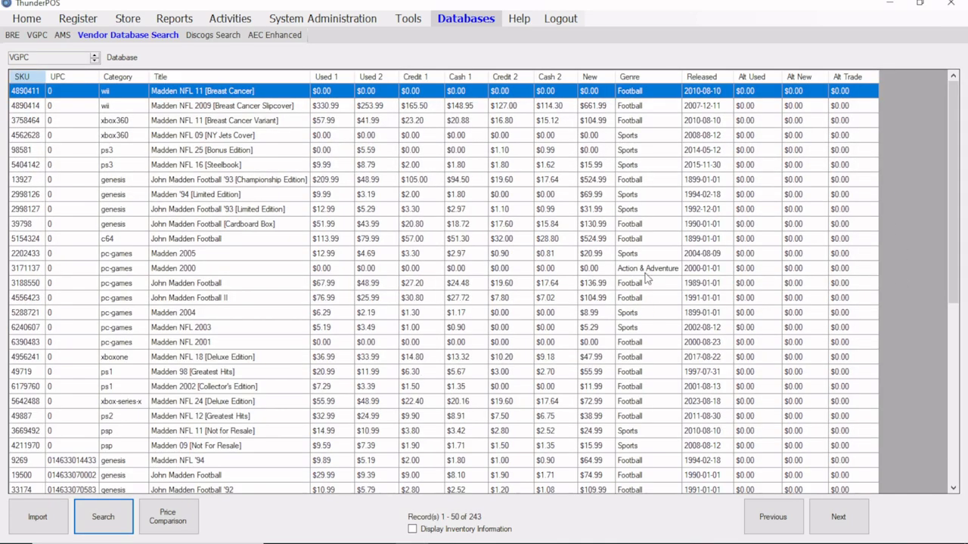
{"action": "scroll", "coordinate": [647, 279], "scroll_direction": "down", "scroll_amount": 8}
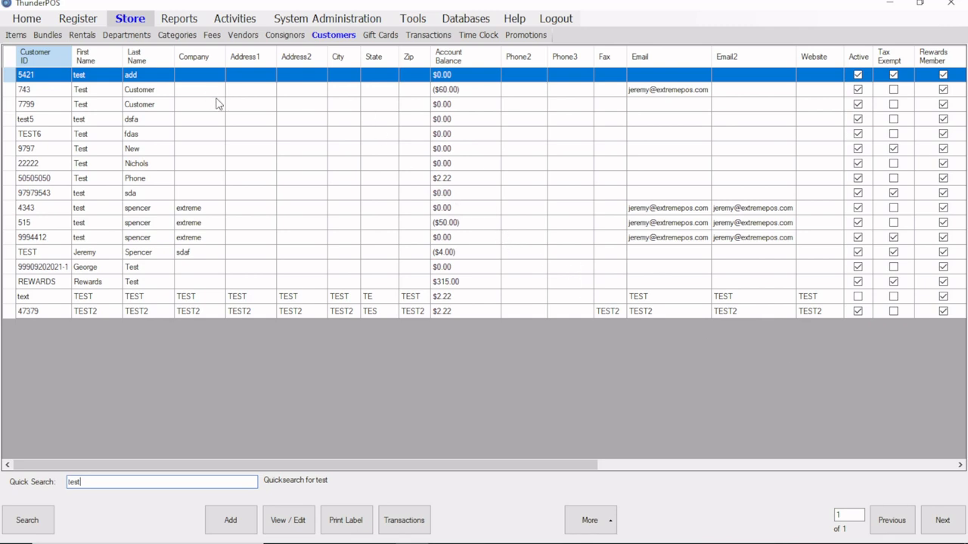
Start a new customer record in the store and replace the prefilled customer ID with a custom one
{"action": "left_click", "coordinate": [333, 34]}
{"action": "left_click", "coordinate": [224, 520]}
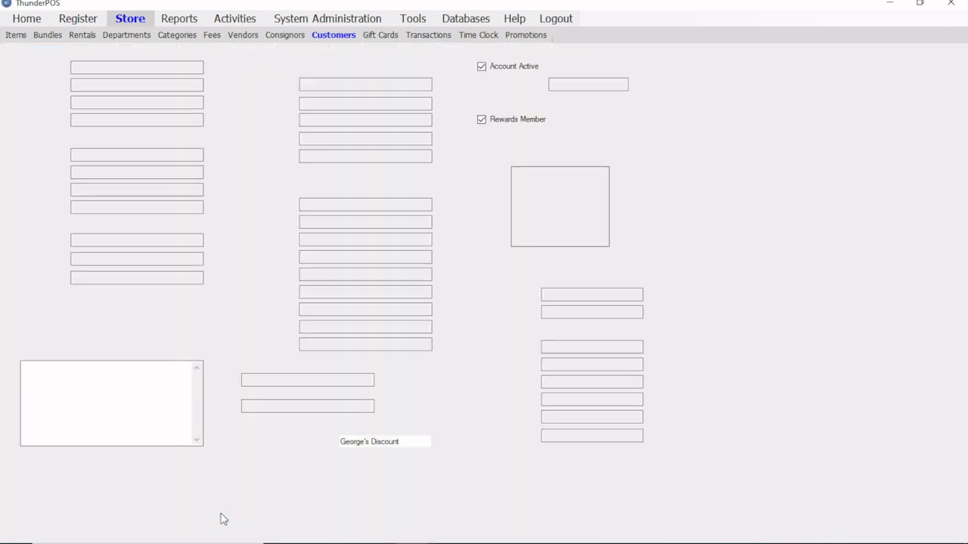
{"action": "left_click", "coordinate": [285, 87]}
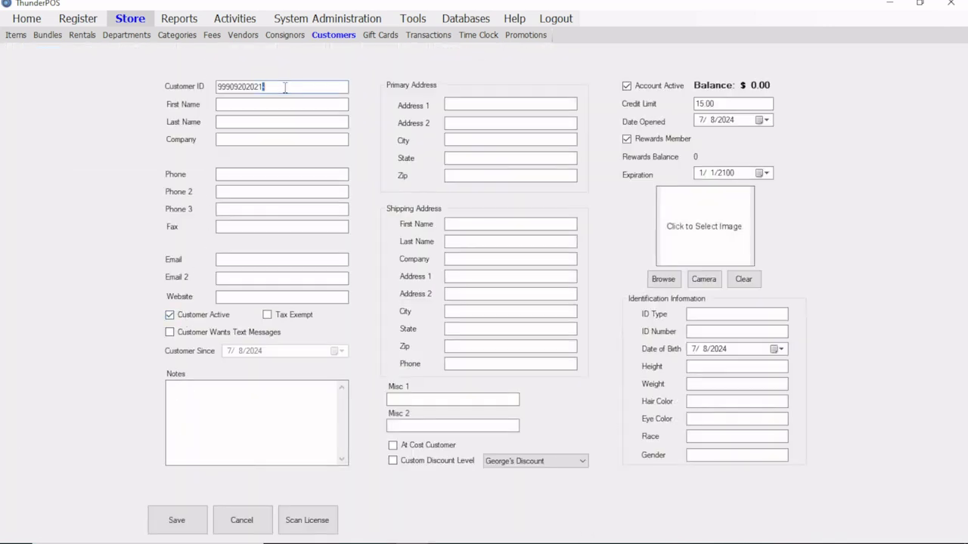
{"action": "left_click_drag", "start_coordinate": [285, 88], "coordinate": [160, 97]}
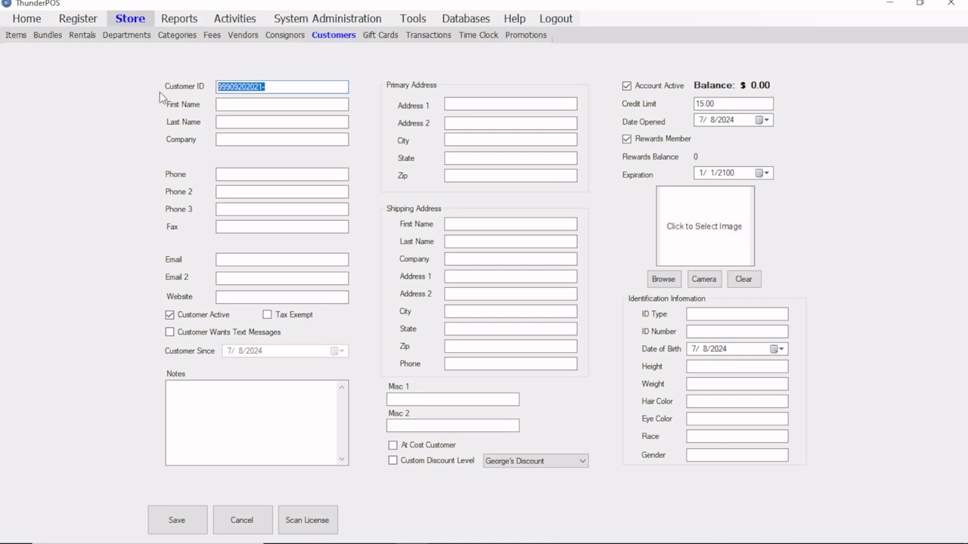
{"action": "key", "text": "BackSpace"}
{"action": "type", "text": "TEST"}
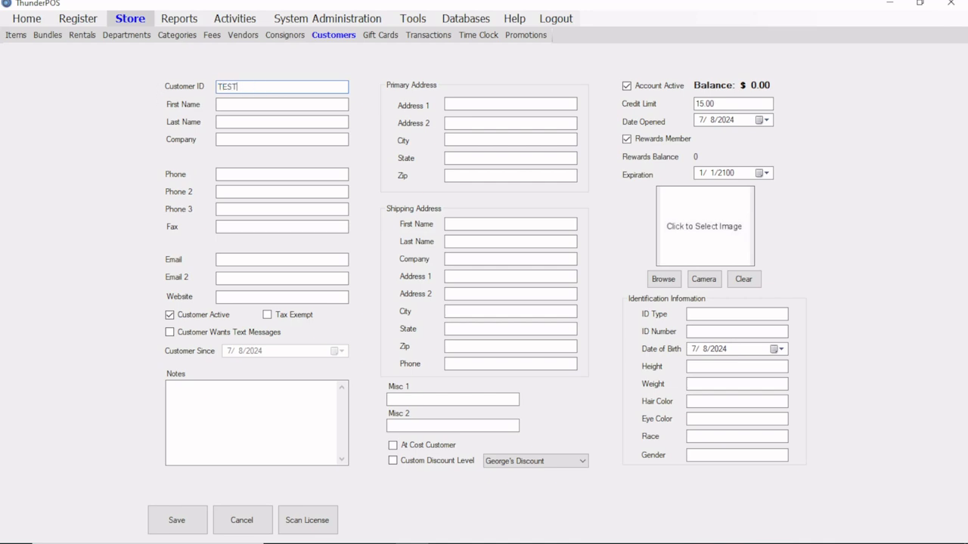
{"action": "type", "text": "SAMPLE"}
Enter the new customer's first and last name and save the record
{"action": "left_click", "coordinate": [284, 105]}
{"action": "type", "text": "Test"}
{"action": "key", "text": "Tab"}
{"action": "type", "text": "Sample"}
{"action": "left_click", "coordinate": [178, 529]}
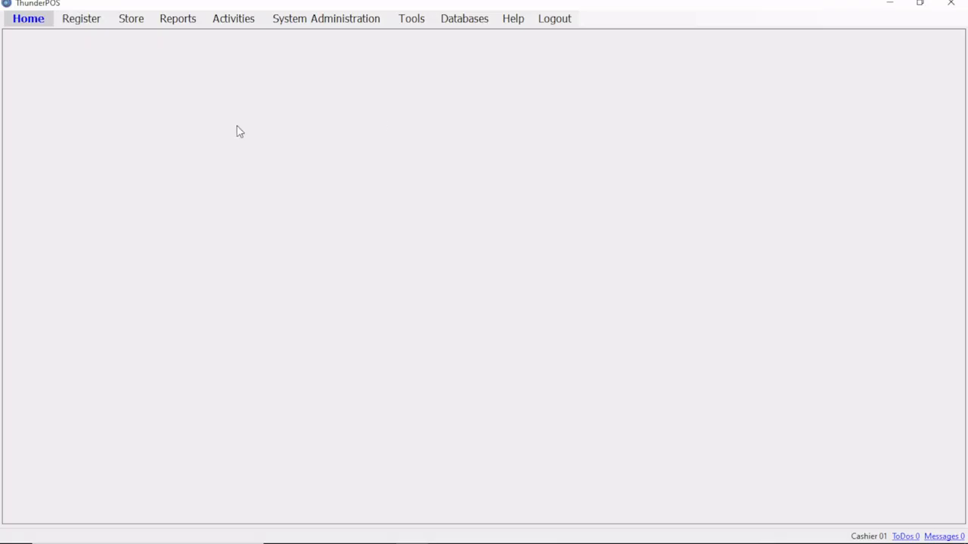
Open the register, view its item lookup list, and close the register
{"action": "left_click", "coordinate": [83, 26]}
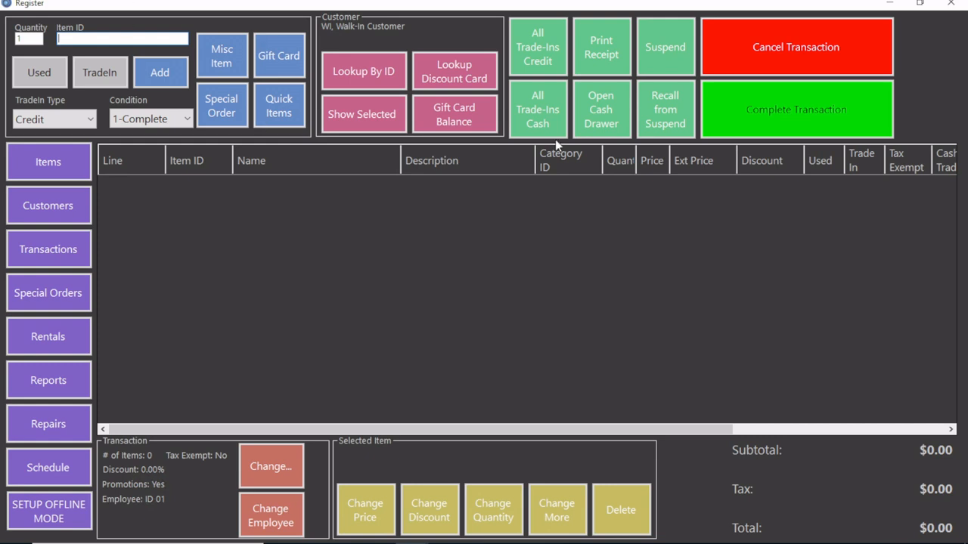
{"action": "left_click", "coordinate": [53, 161]}
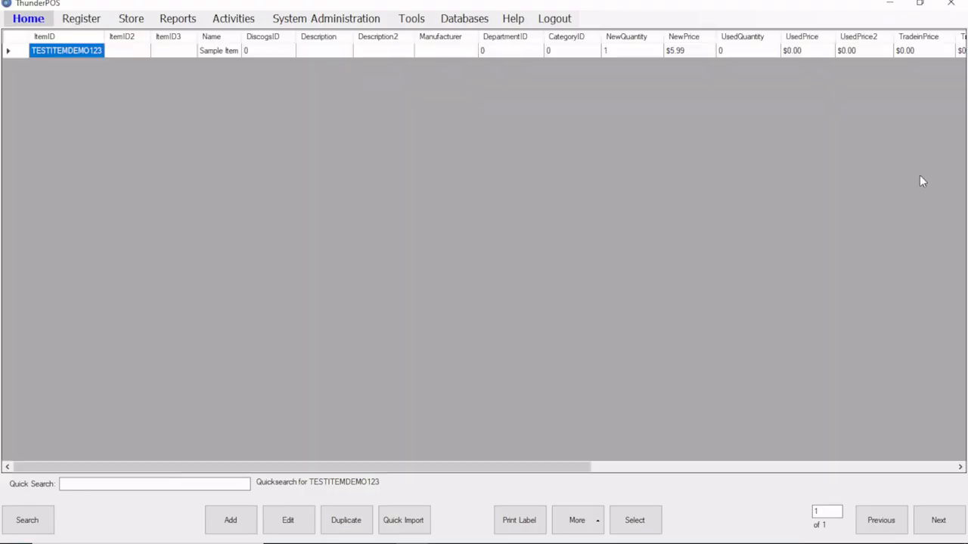
{"action": "left_click", "coordinate": [84, 20]}
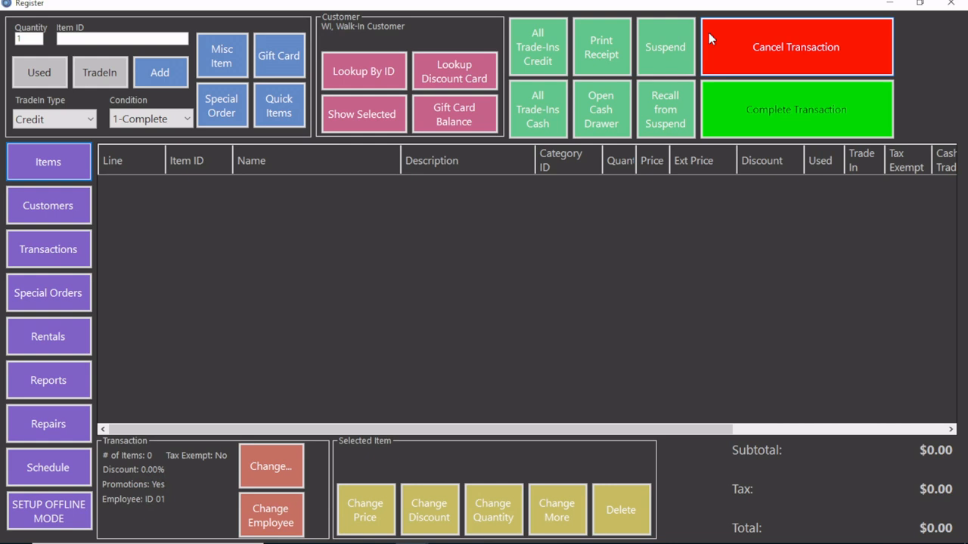
{"action": "left_click", "coordinate": [949, 4]}
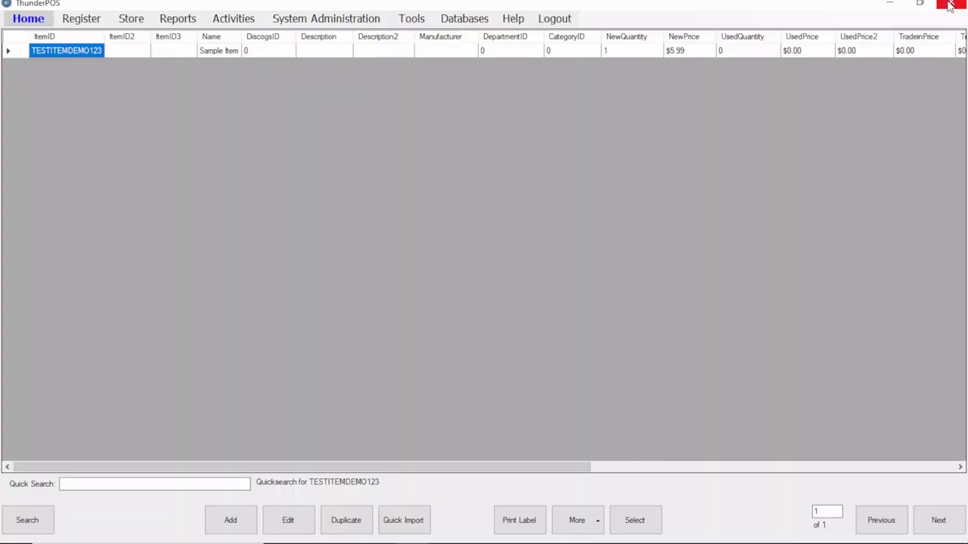
Change the register layout to Standard2
{"action": "left_click", "coordinate": [314, 18]}
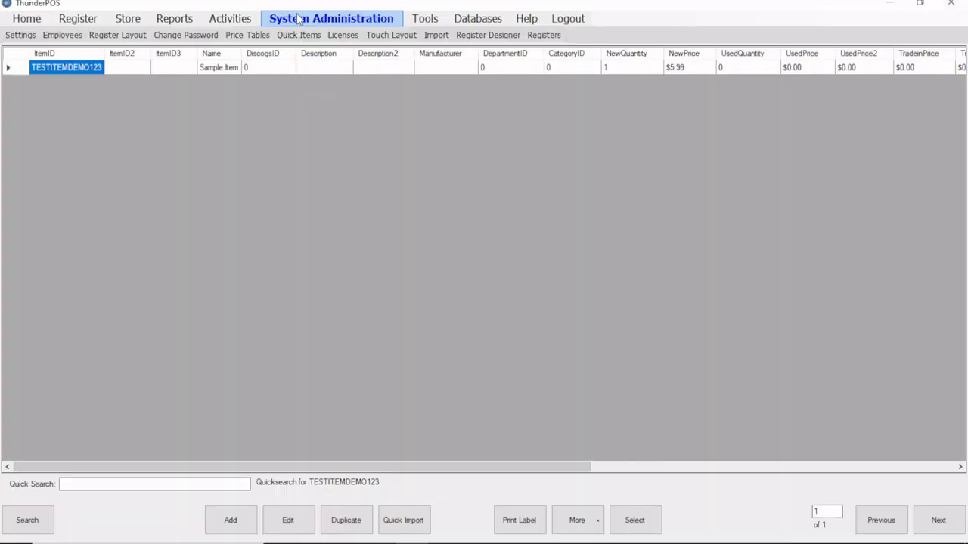
{"action": "left_click", "coordinate": [106, 37]}
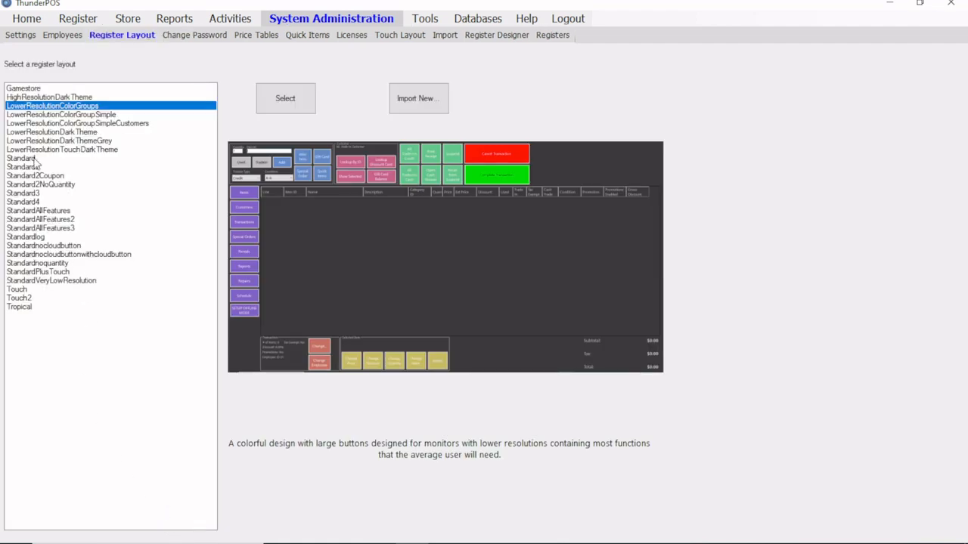
{"action": "left_click", "coordinate": [33, 166]}
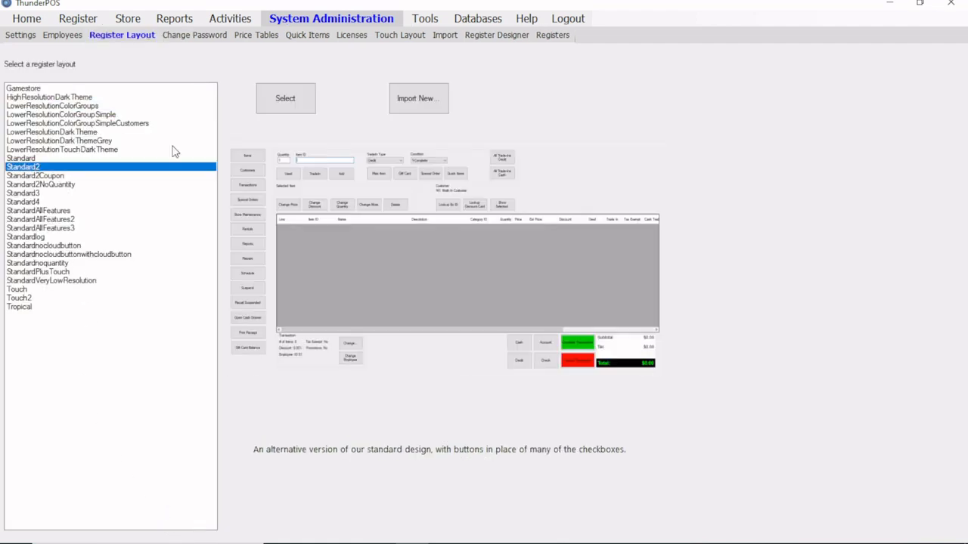
{"action": "left_click", "coordinate": [279, 99]}
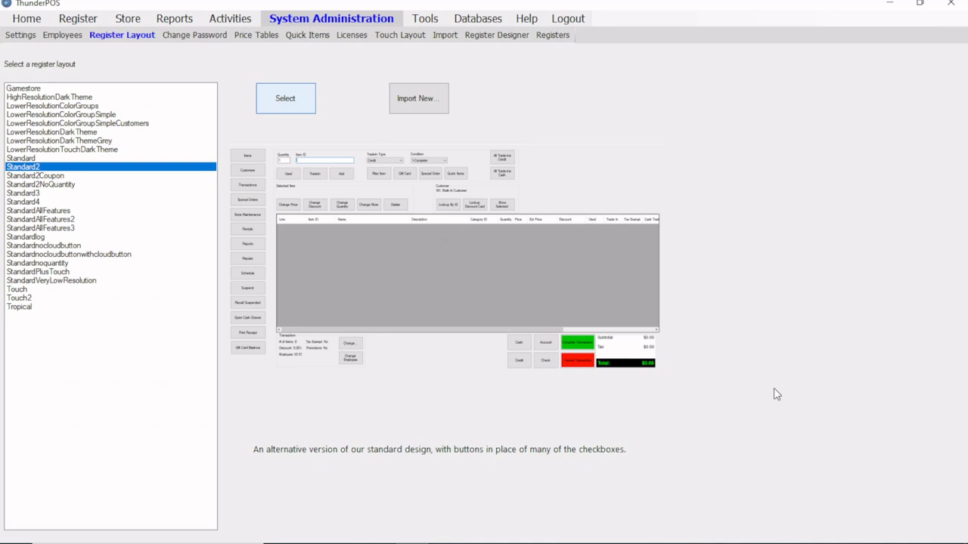
{"action": "left_click", "coordinate": [490, 321]}
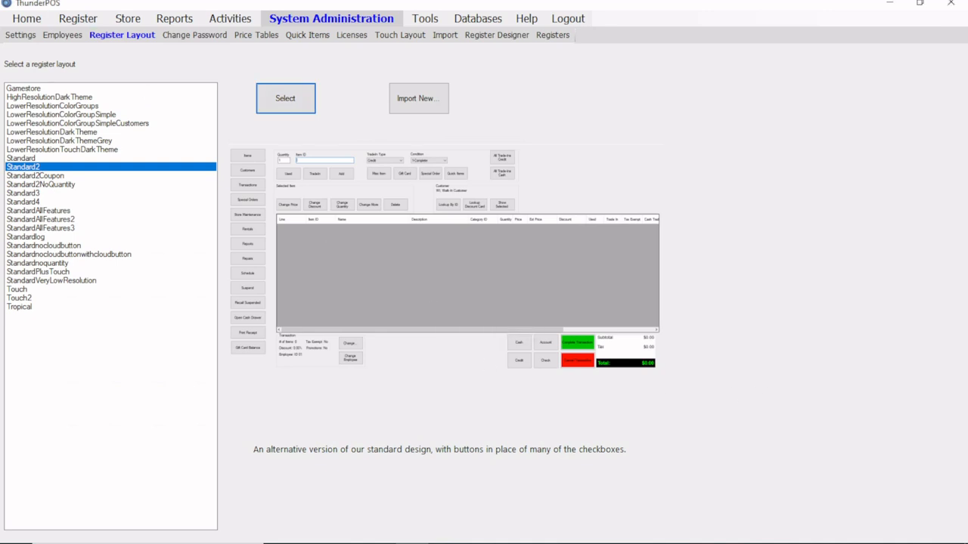
Open the register and add Sample Item (TESTITEMDEMO123) to the transaction from the item lookup list
{"action": "left_click", "coordinate": [76, 19]}
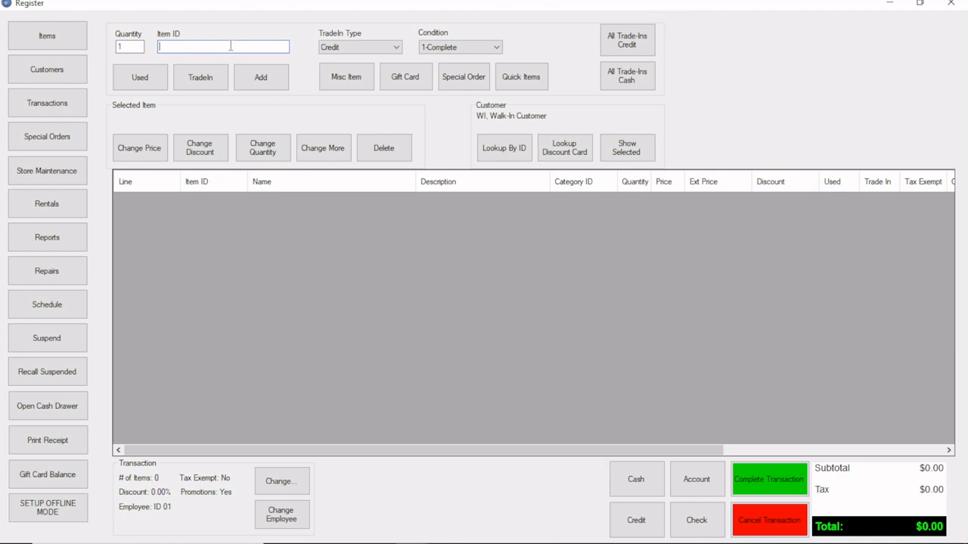
{"action": "left_click", "coordinate": [69, 46]}
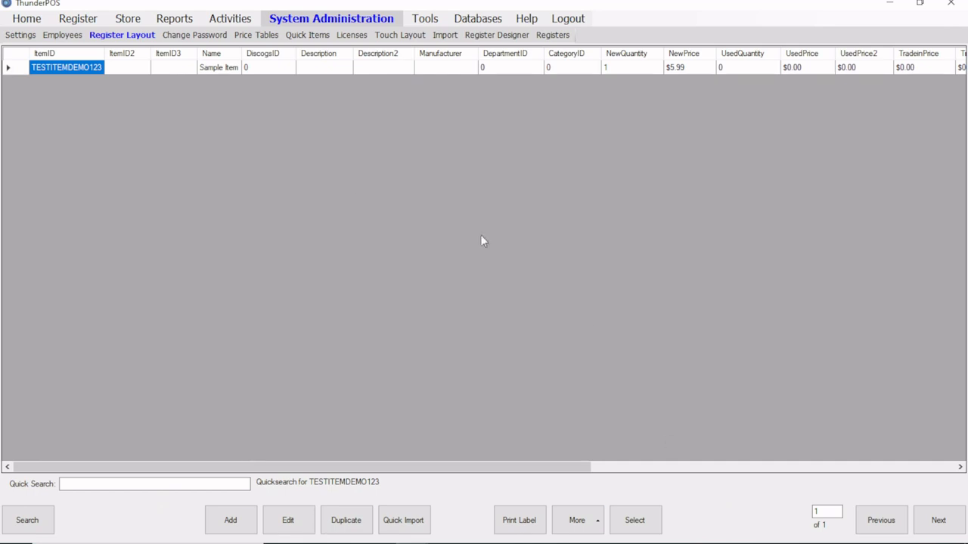
{"action": "left_click", "coordinate": [143, 68]}
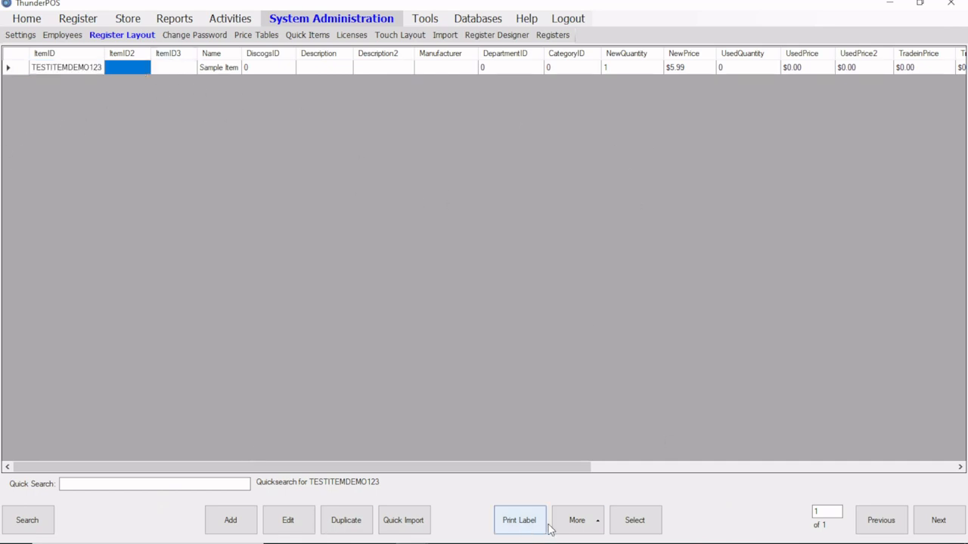
{"action": "left_click", "coordinate": [641, 525]}
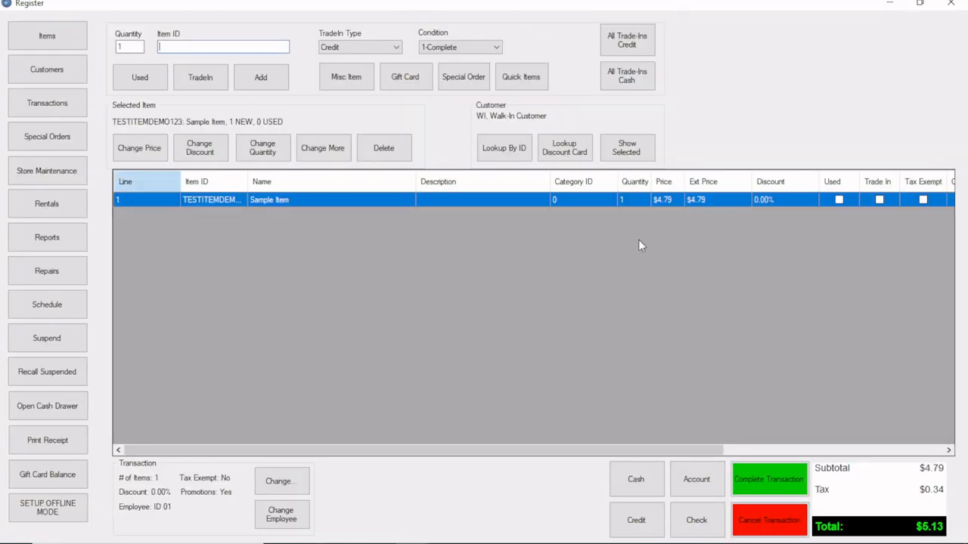
Review the promotion applied to the Sample Item line and disable promotions for the whole transaction
{"action": "left_click", "coordinate": [773, 451]}
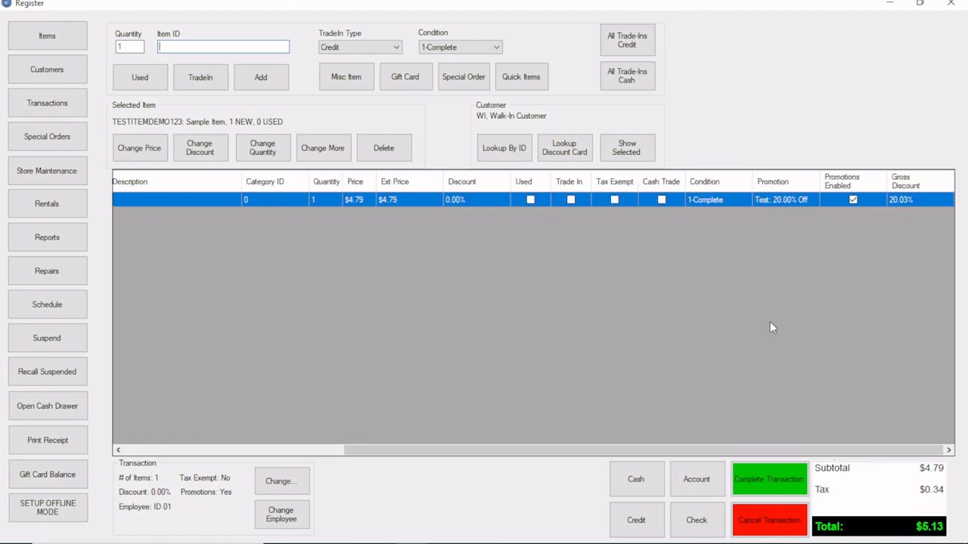
{"action": "left_click", "coordinate": [172, 450]}
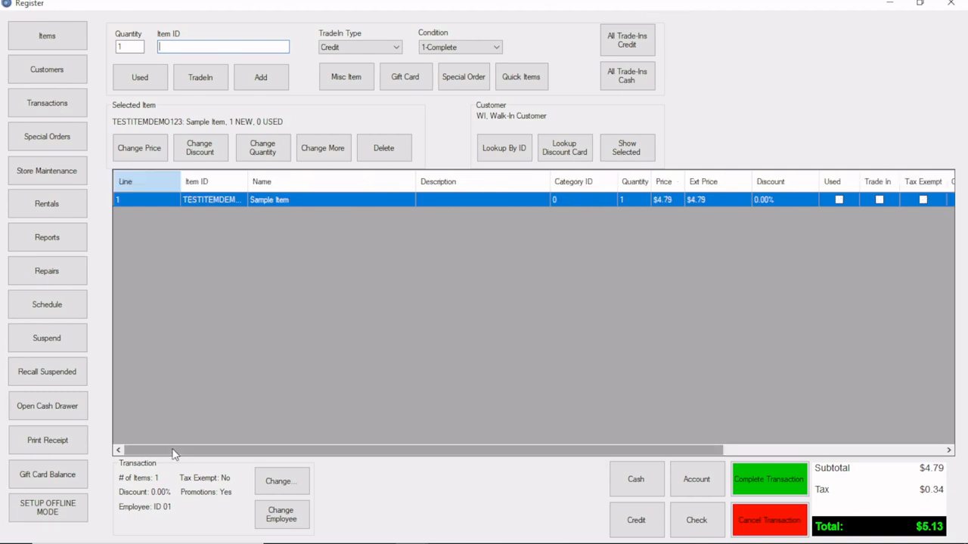
{"action": "left_click", "coordinate": [279, 481]}
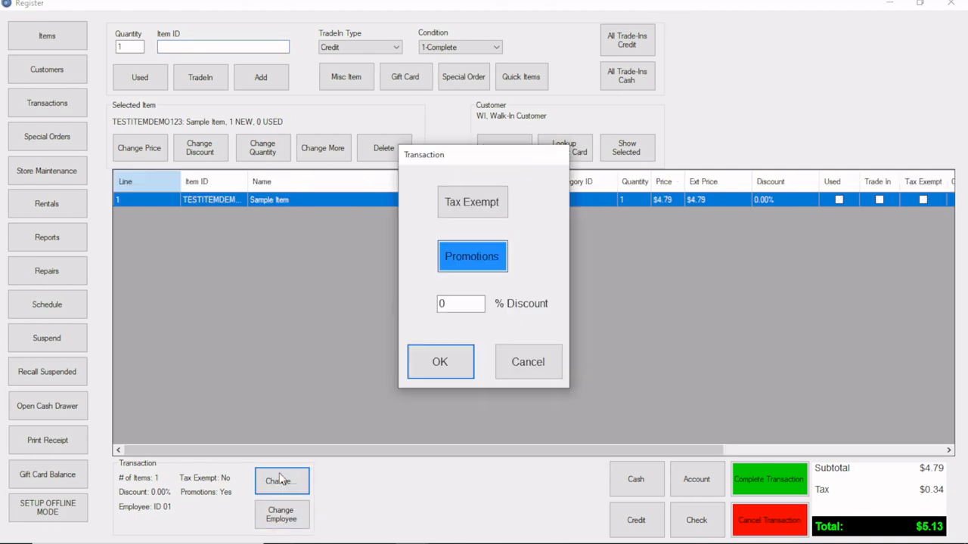
{"action": "left_click", "coordinate": [505, 266]}
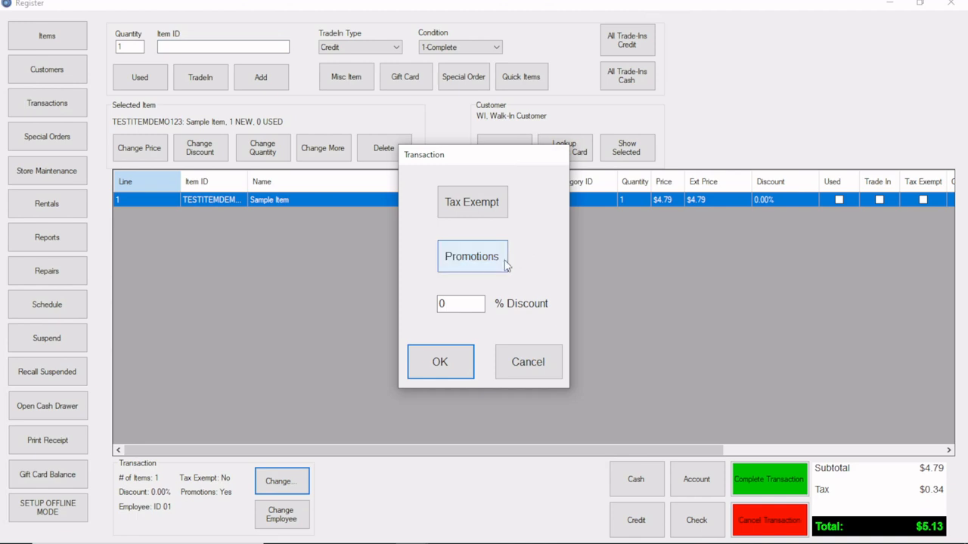
{"action": "left_click", "coordinate": [425, 371]}
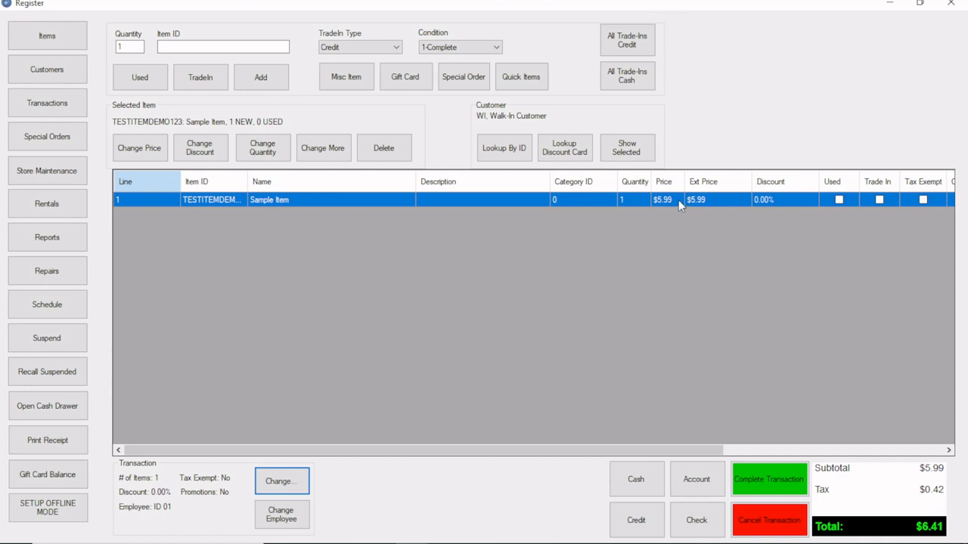
Try switching the Used and TradeIn item entry modes on and off
{"action": "left_click", "coordinate": [840, 199]}
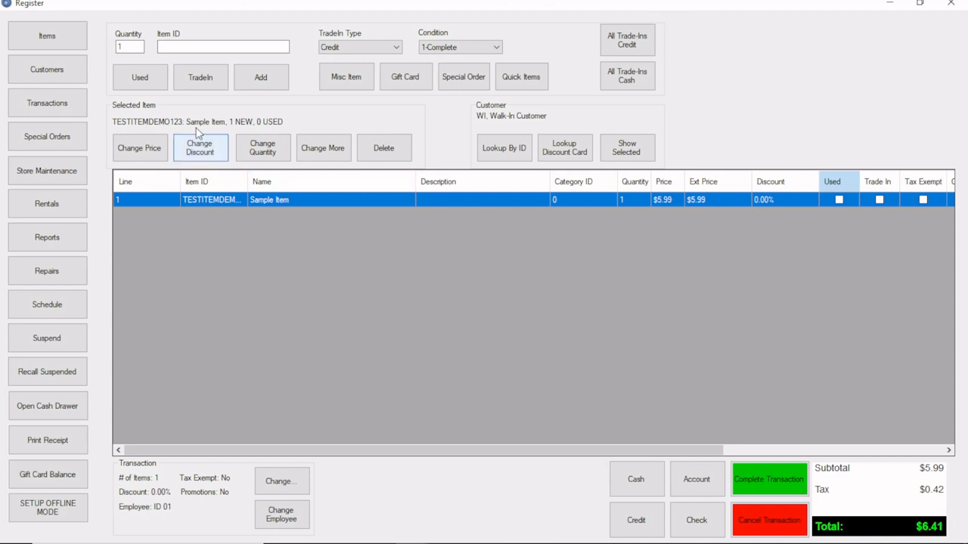
{"action": "left_click", "coordinate": [155, 74]}
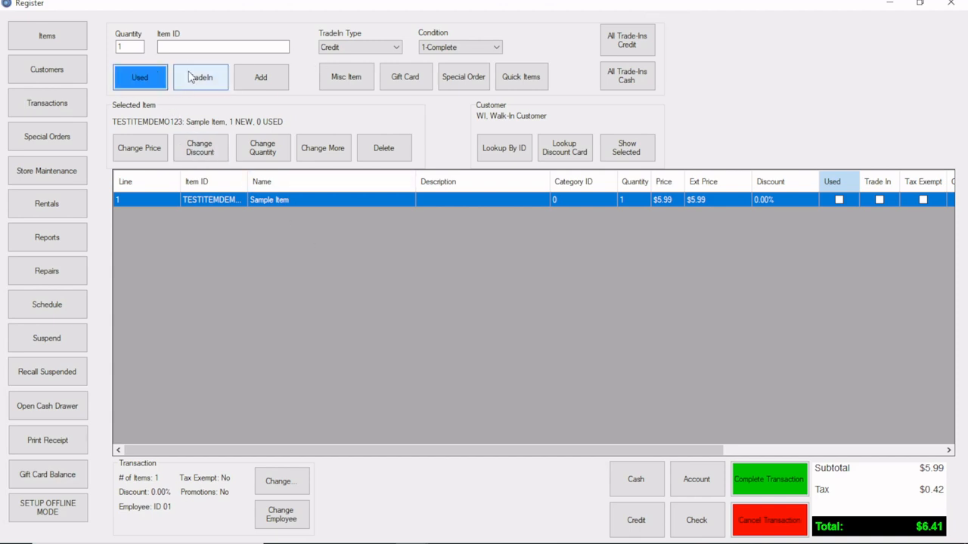
{"action": "left_click", "coordinate": [190, 78]}
{"action": "left_click", "coordinate": [189, 74]}
{"action": "left_click", "coordinate": [152, 75]}
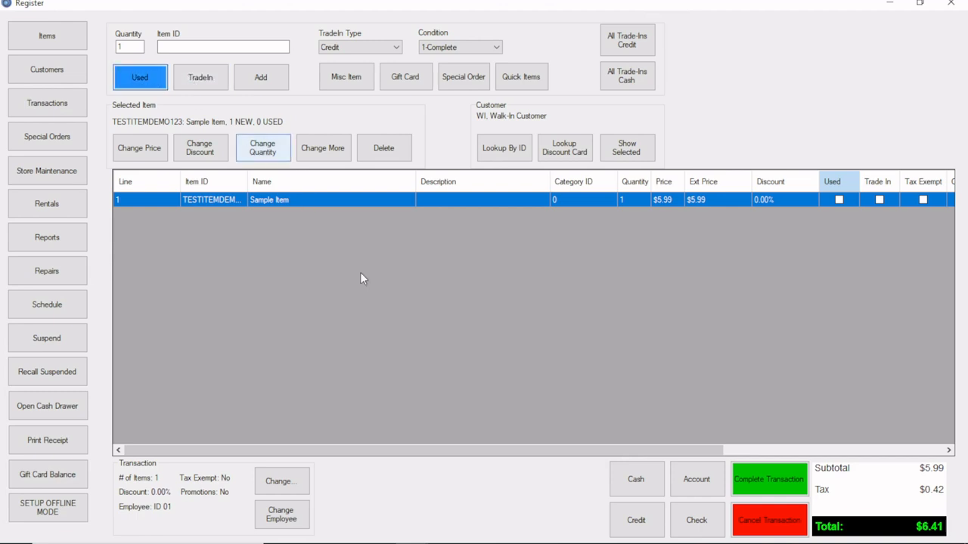
{"action": "left_click", "coordinate": [143, 74]}
Review the additional change options for the Sample Item line without applying any changes
{"action": "left_click", "coordinate": [425, 203]}
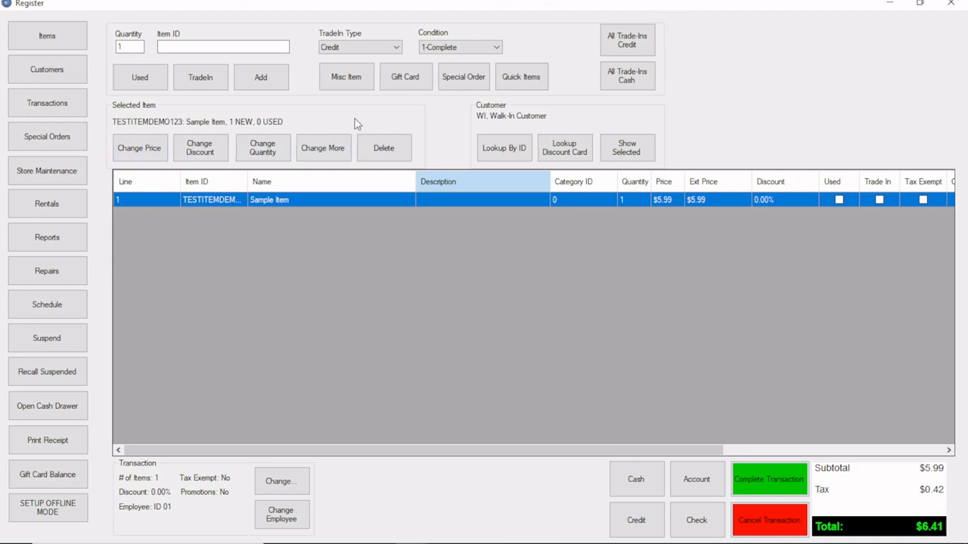
{"action": "left_click", "coordinate": [310, 155]}
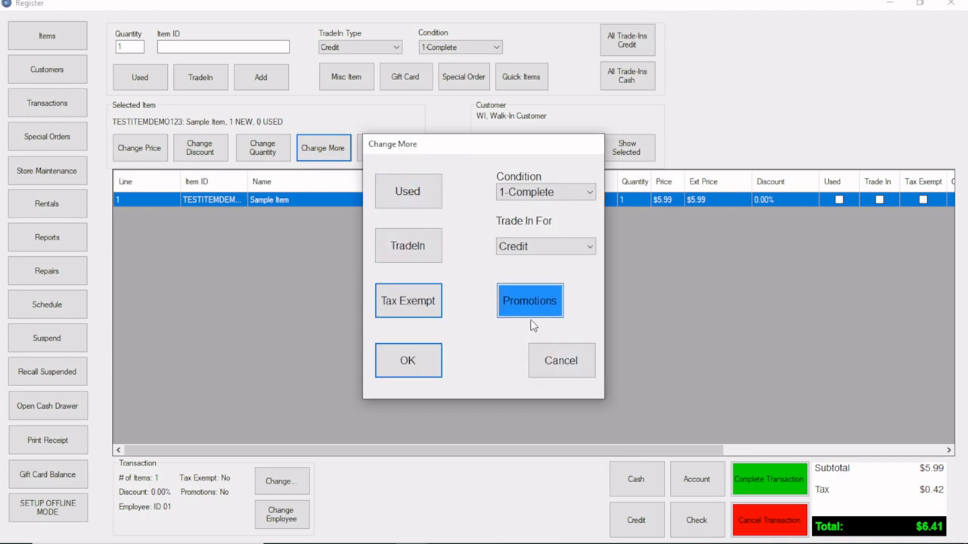
{"action": "left_click", "coordinate": [573, 369]}
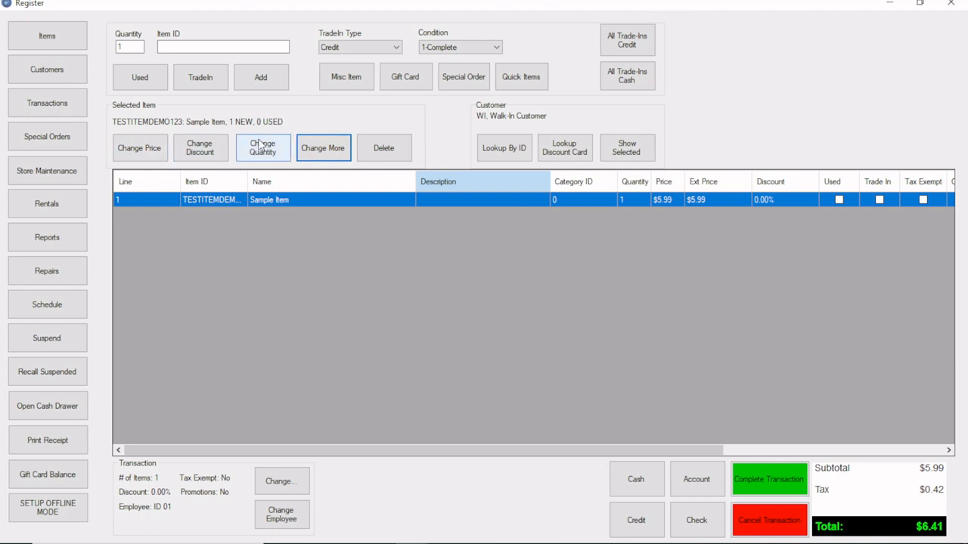
Set the price of the Sample Item line to 4.99
{"action": "left_click", "coordinate": [147, 154]}
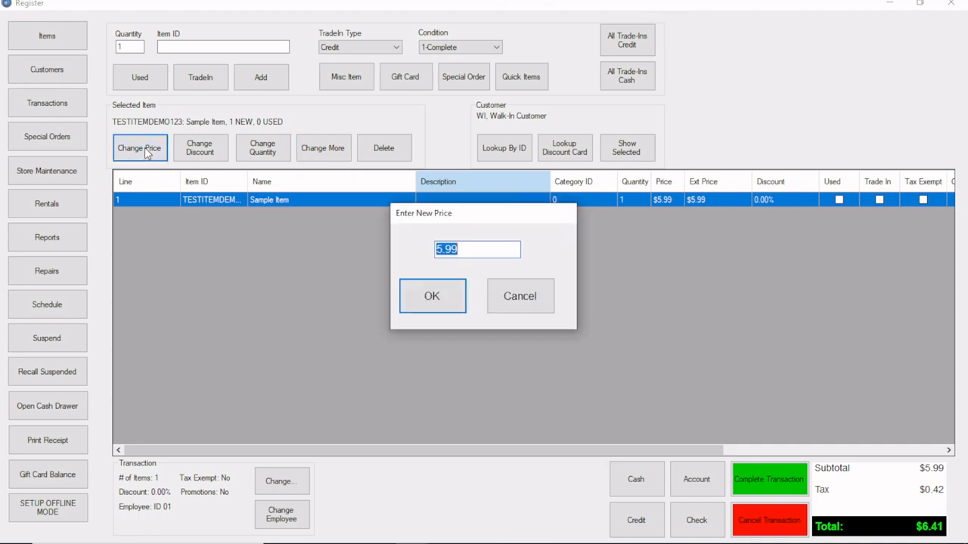
{"action": "type", "text": "4.99"}
{"action": "key", "text": "Return"}
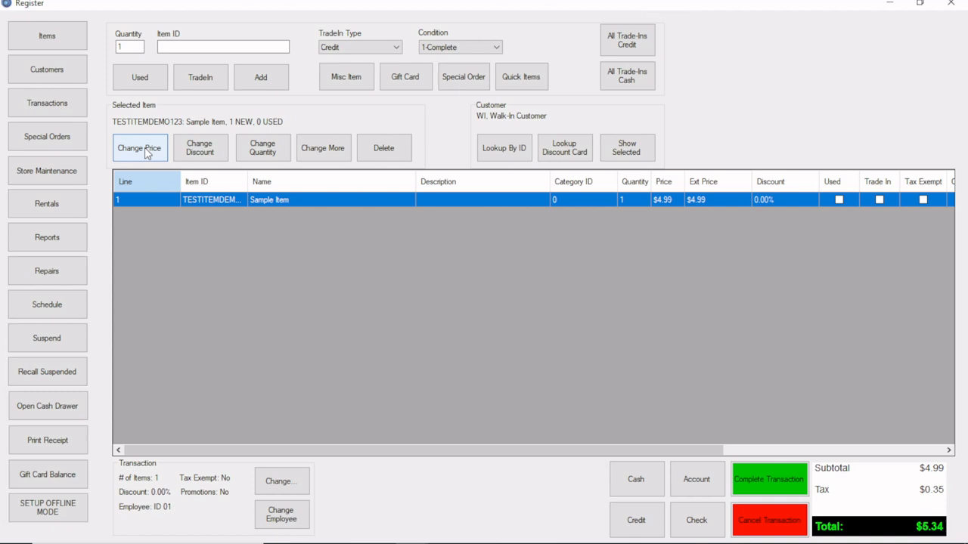
Complete the transaction with a cash payment of 10, decline the printed receipt and dismiss the change notice
{"action": "left_click", "coordinate": [789, 493]}
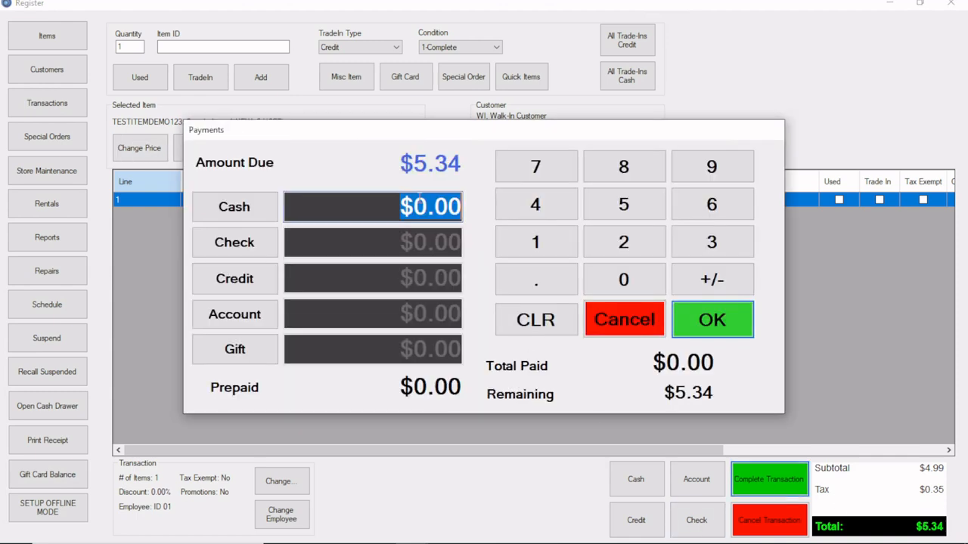
{"action": "type", "text": "10"}
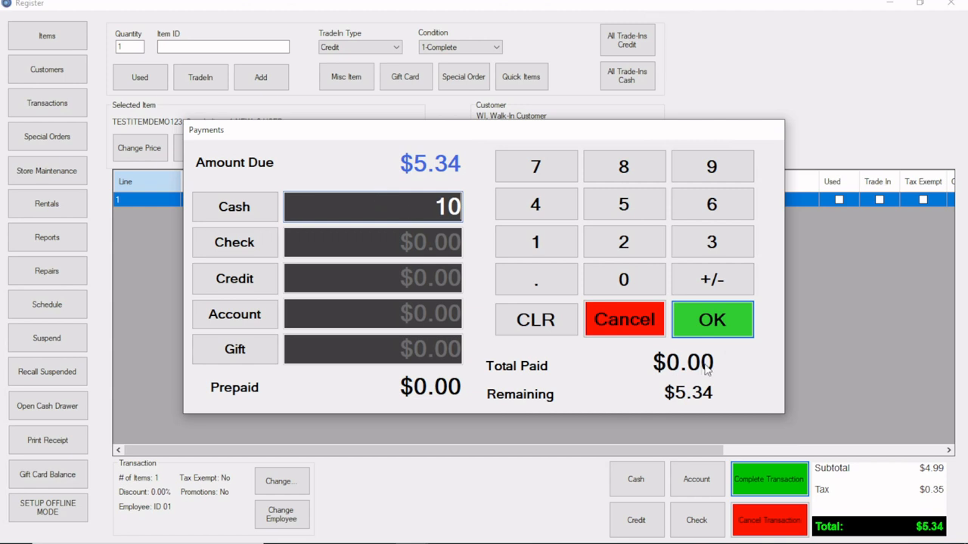
{"action": "left_click", "coordinate": [723, 333]}
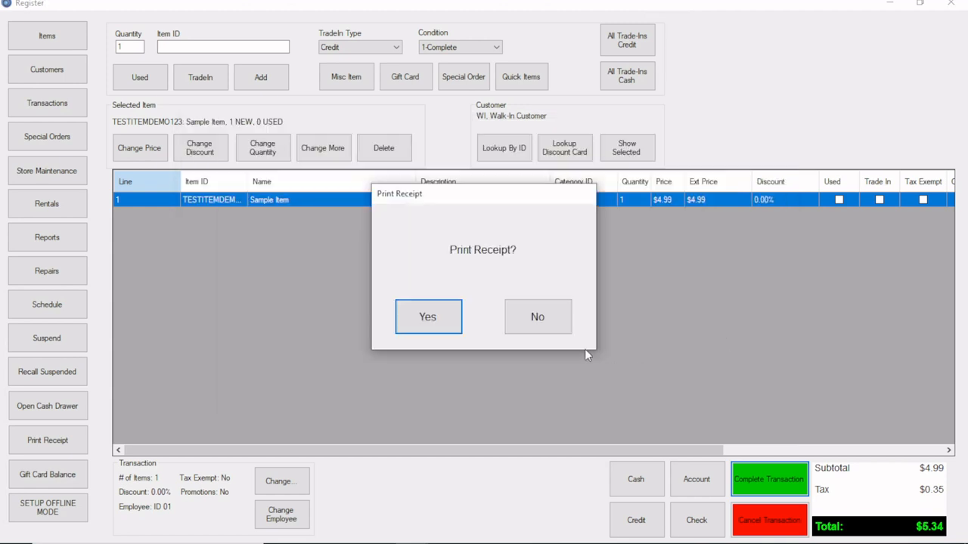
{"action": "left_click", "coordinate": [558, 318]}
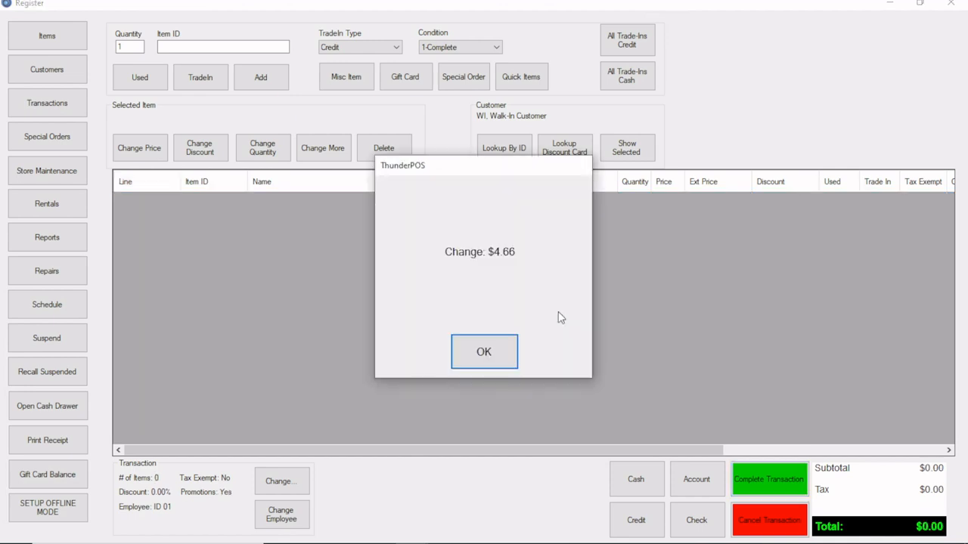
{"action": "left_click", "coordinate": [486, 366]}
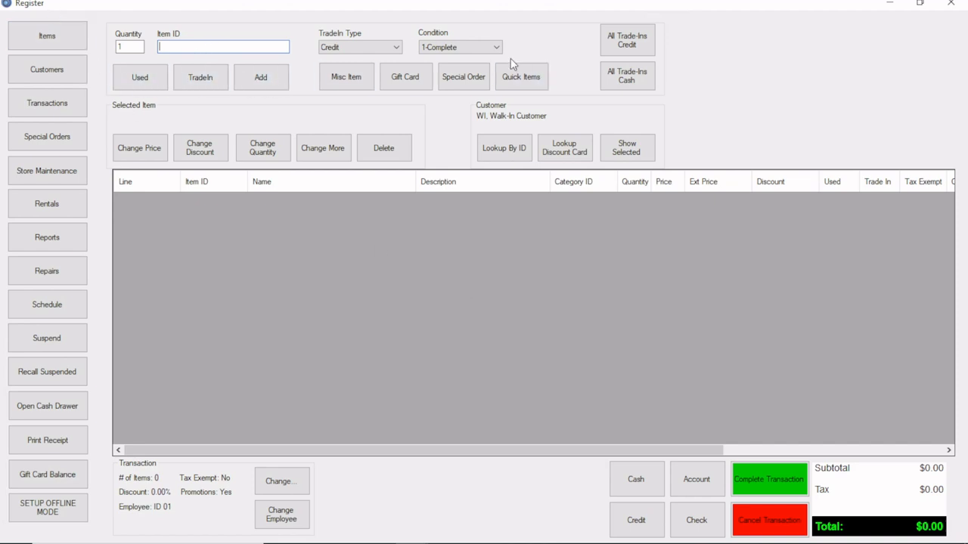
Review the available trade-in types and item conditions, keeping Credit and 1-Complete
{"action": "left_click", "coordinate": [376, 49]}
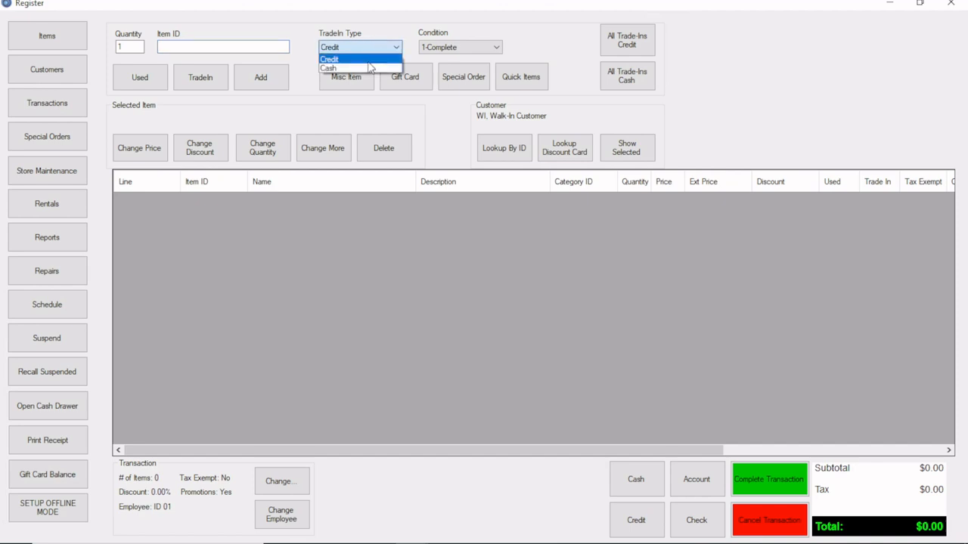
{"action": "left_click", "coordinate": [442, 47]}
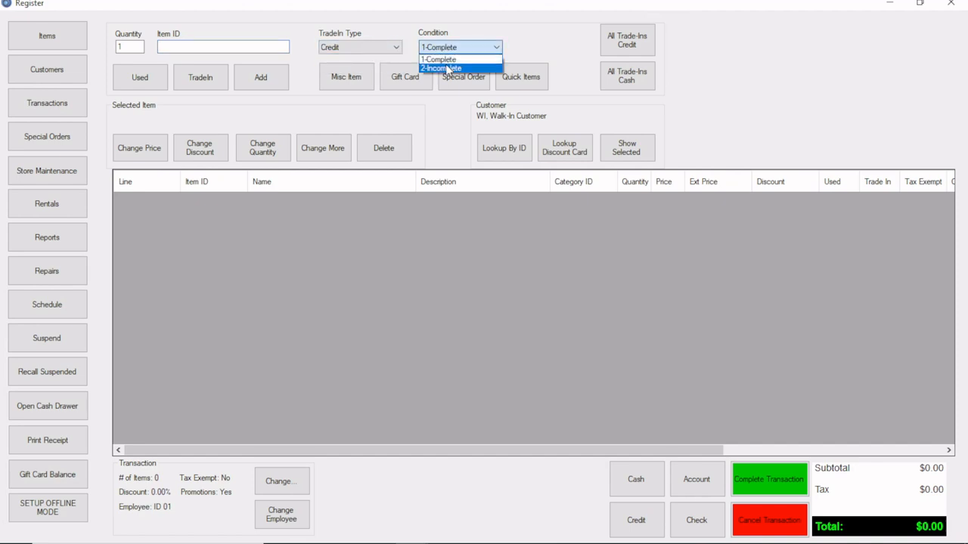
{"action": "left_click", "coordinate": [448, 59]}
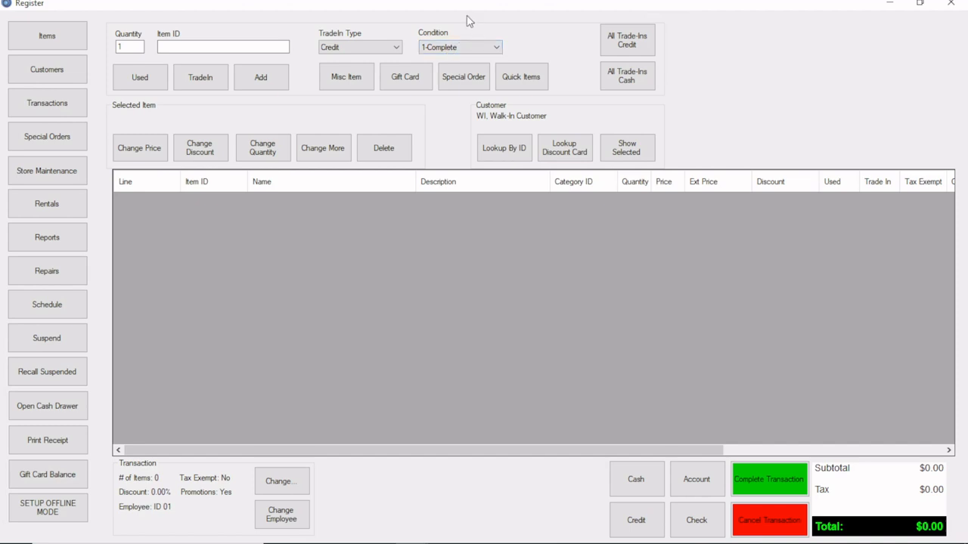
Add a miscellaneous item named Sample with a cost of 2.8 and a price of 7.99, and delete its line
{"action": "left_click", "coordinate": [328, 78]}
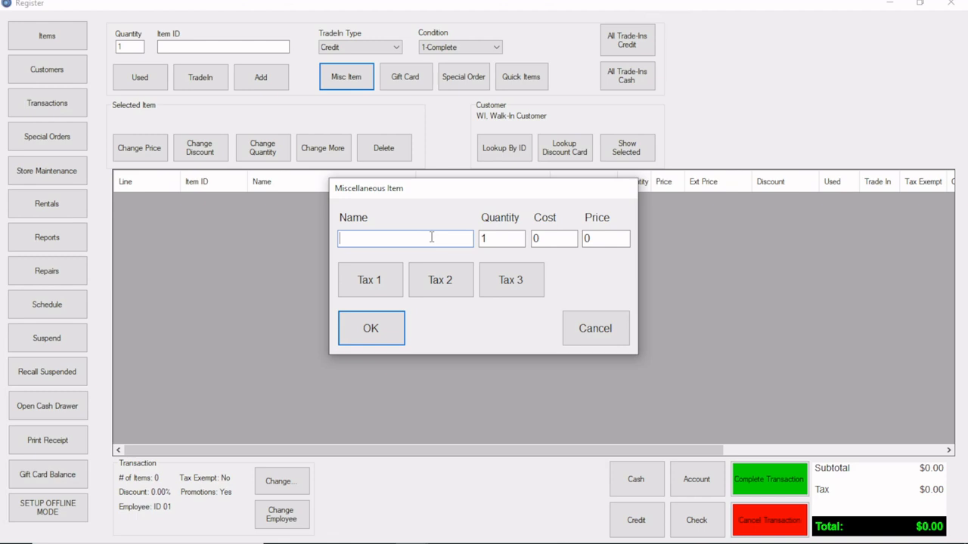
{"action": "type", "text": "Sample"}
{"action": "key", "text": "Tab"}
{"action": "key", "text": "Tab"}
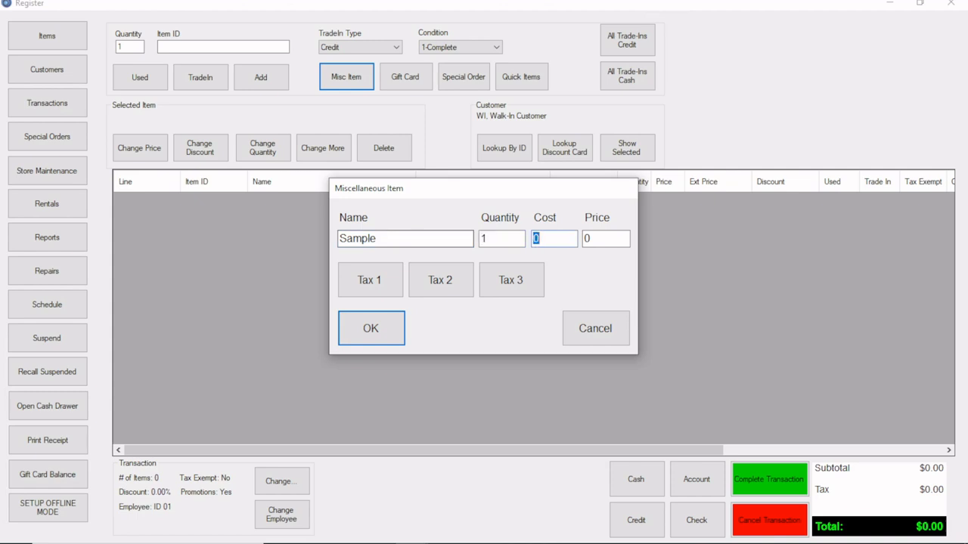
{"action": "key", "text": "Tab"}
{"action": "type", "text": "7.99"}
{"action": "key", "text": "shift+Tab"}
{"action": "type", "text": "2.8"}
{"action": "key", "text": "Return"}
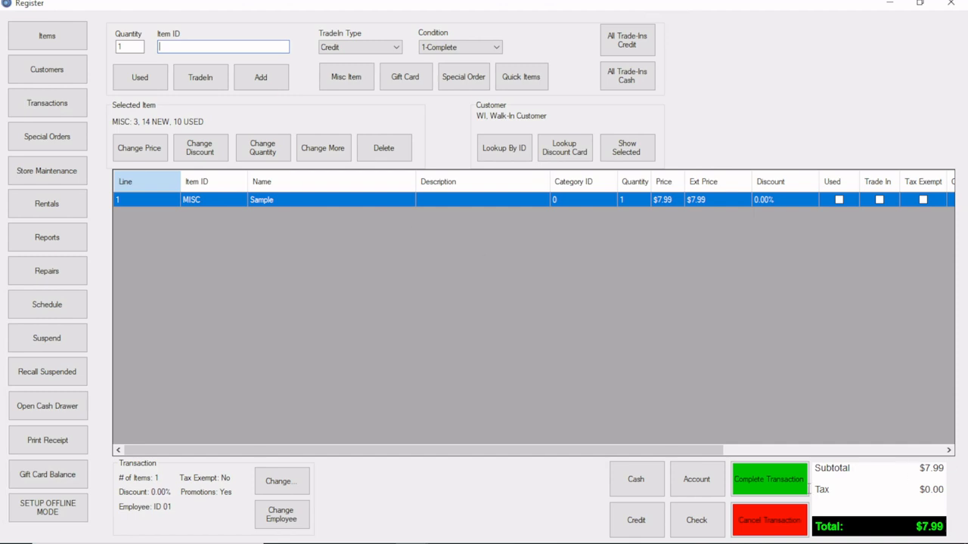
{"action": "left_click", "coordinate": [399, 147]}
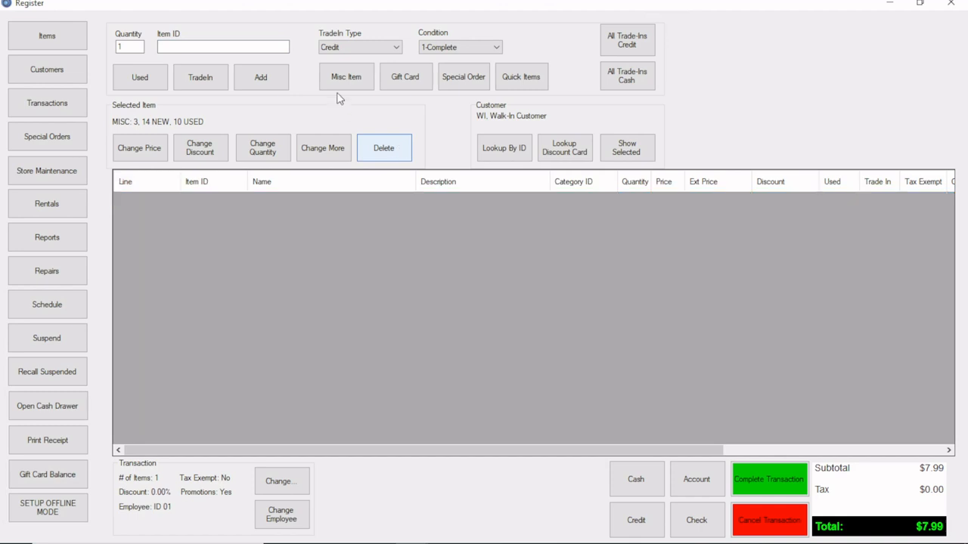
Add a miscellaneous item named Test Item with cost 3.99, price 7.99 and Tax 1, and cancel the transaction
{"action": "left_click", "coordinate": [344, 82]}
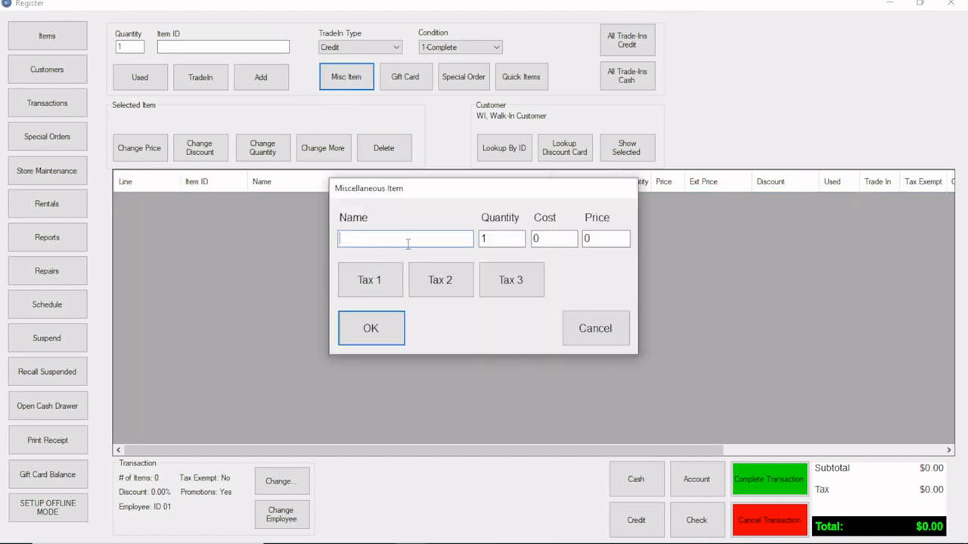
{"action": "type", "text": "Test Item"}
{"action": "key", "text": "Tab"}
{"action": "key", "text": "Tab"}
{"action": "type", "text": "3.99"}
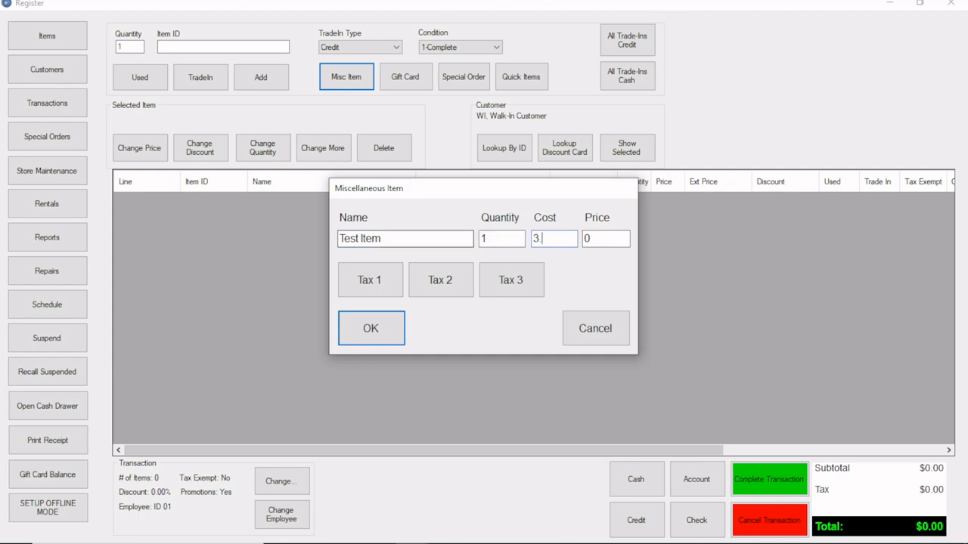
{"action": "key", "text": "Tab"}
{"action": "type", "text": "7.99"}
{"action": "key", "text": "Tab"}
{"action": "key", "text": "space"}
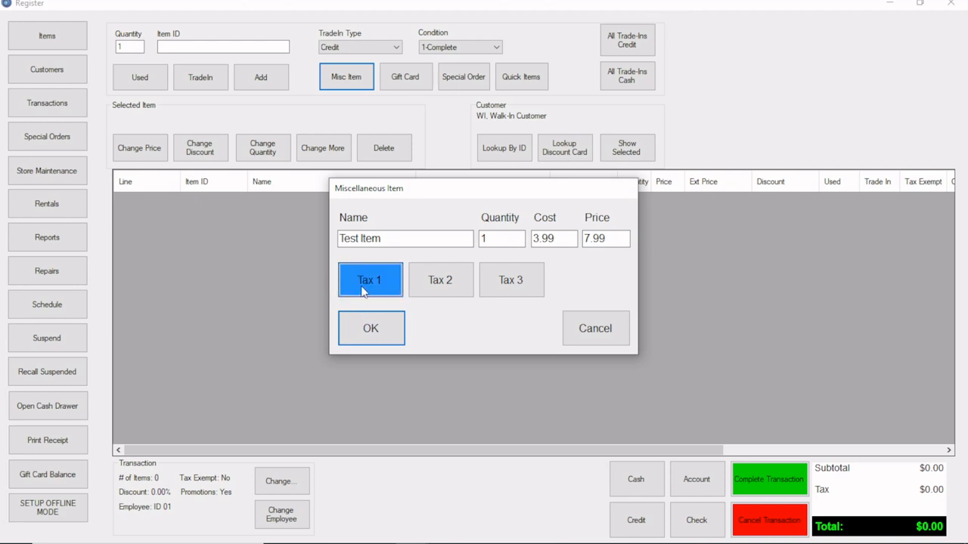
{"action": "left_click", "coordinate": [370, 344]}
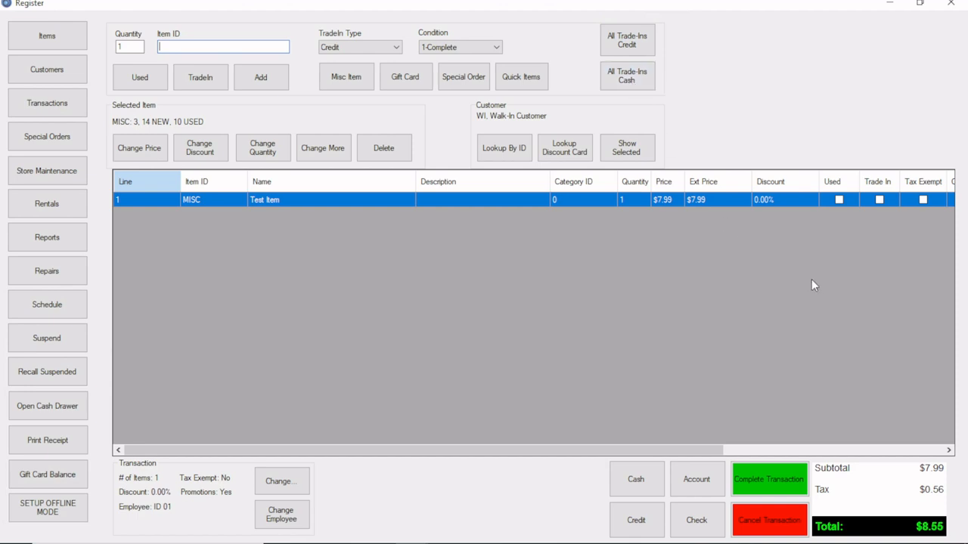
{"action": "left_click", "coordinate": [745, 517]}
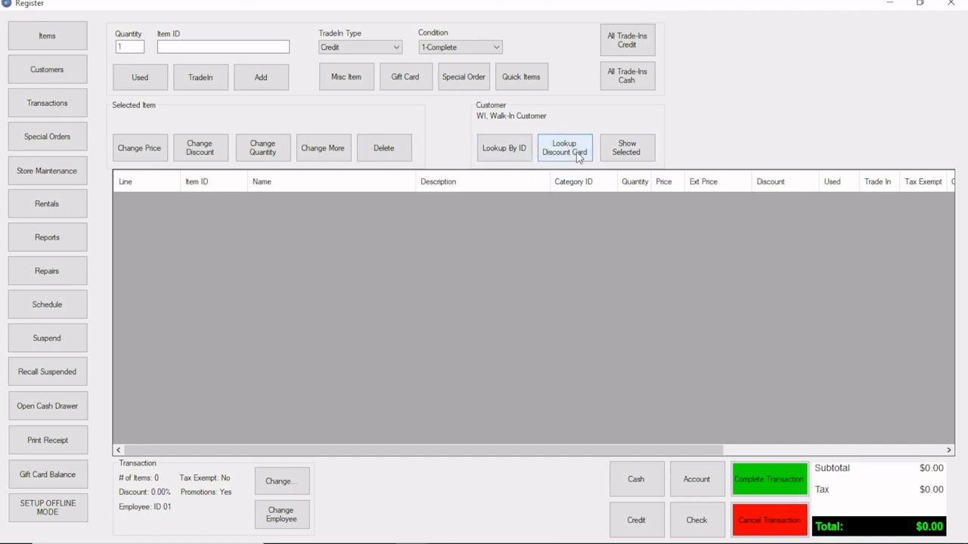
Assign the sample test customer from the customer list to the register, and cancel the transaction
{"action": "left_click", "coordinate": [52, 66]}
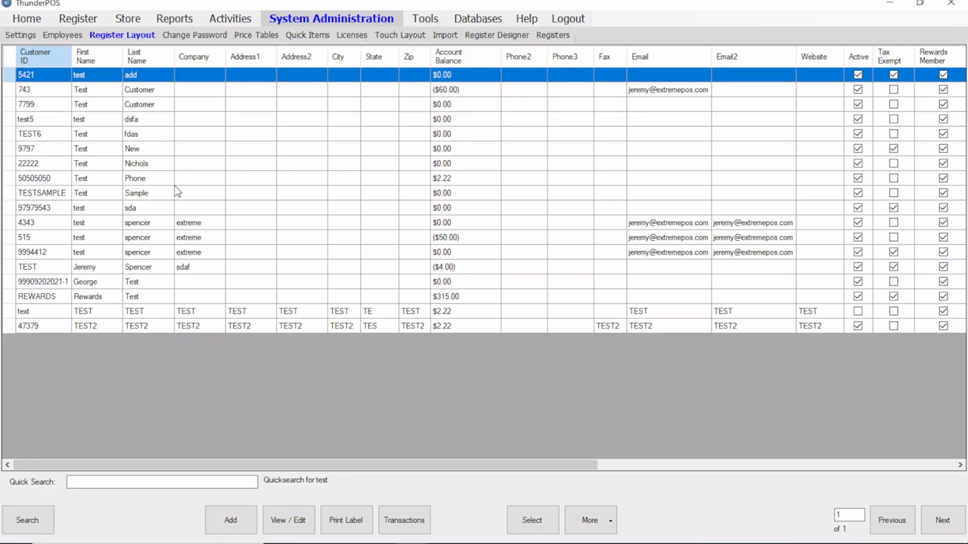
{"action": "left_click", "coordinate": [74, 195]}
{"action": "left_click", "coordinate": [530, 520]}
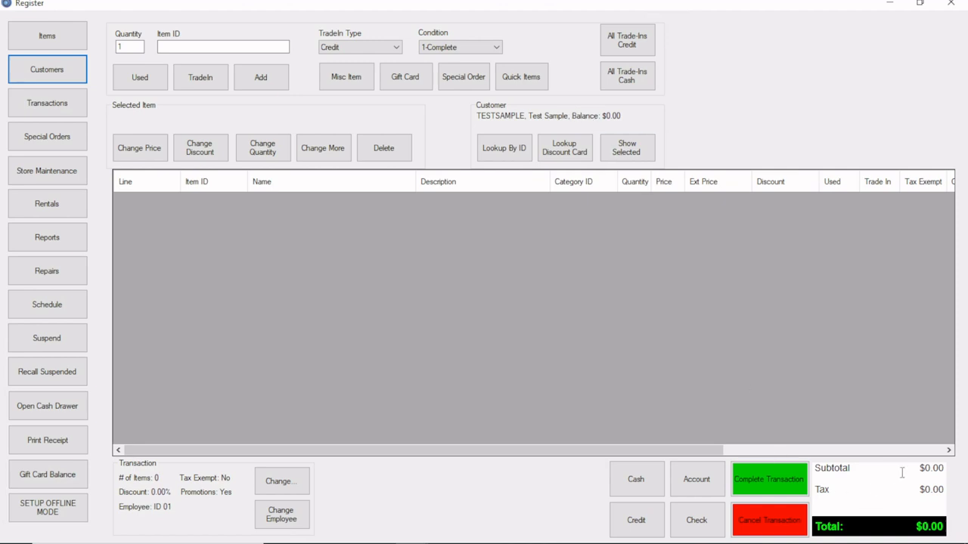
{"action": "left_click", "coordinate": [780, 514]}
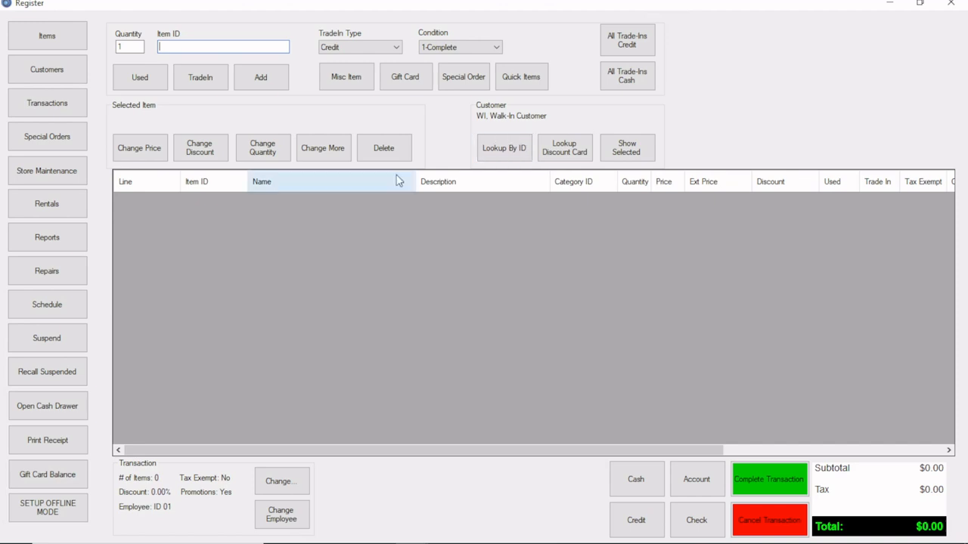
View the open special orders and preorders for the current customer, and return to the register
{"action": "left_click", "coordinate": [45, 144]}
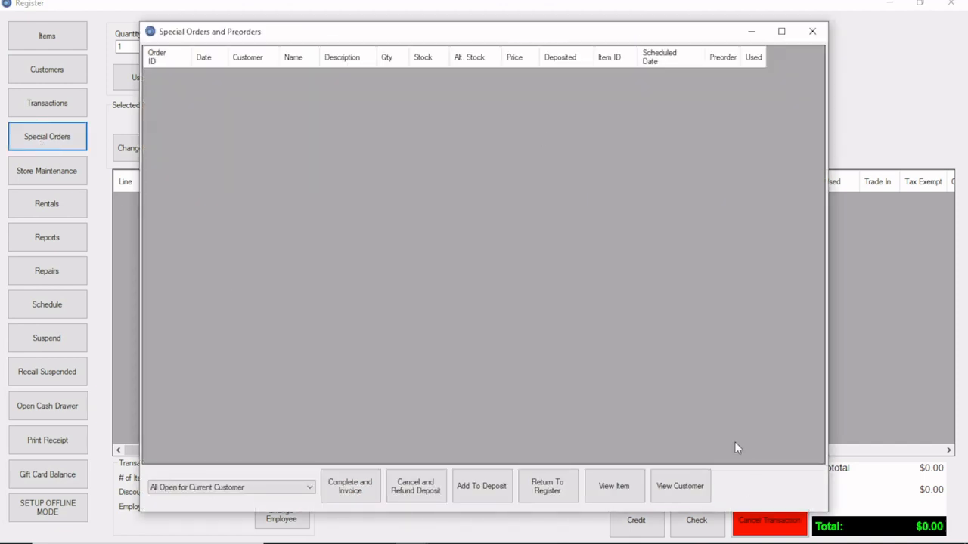
{"action": "left_click", "coordinate": [812, 31]}
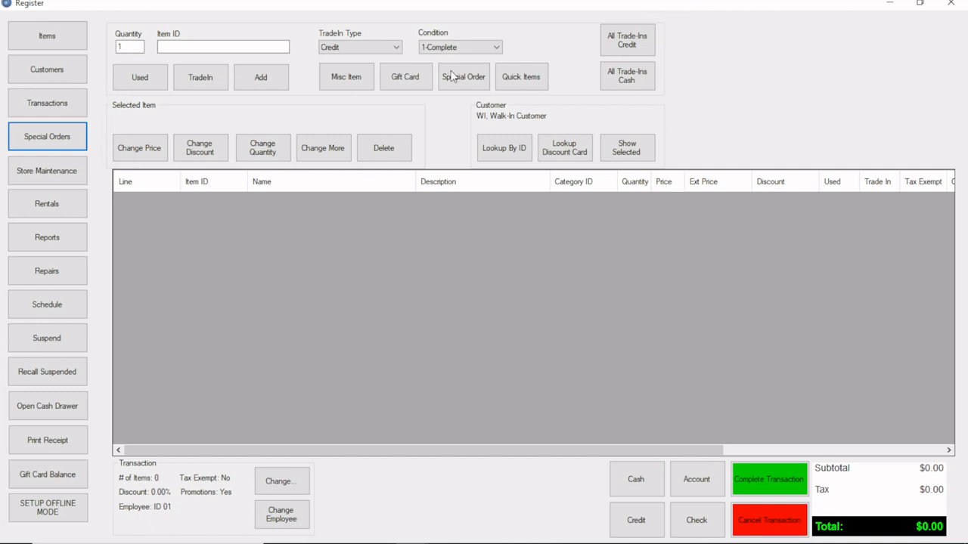
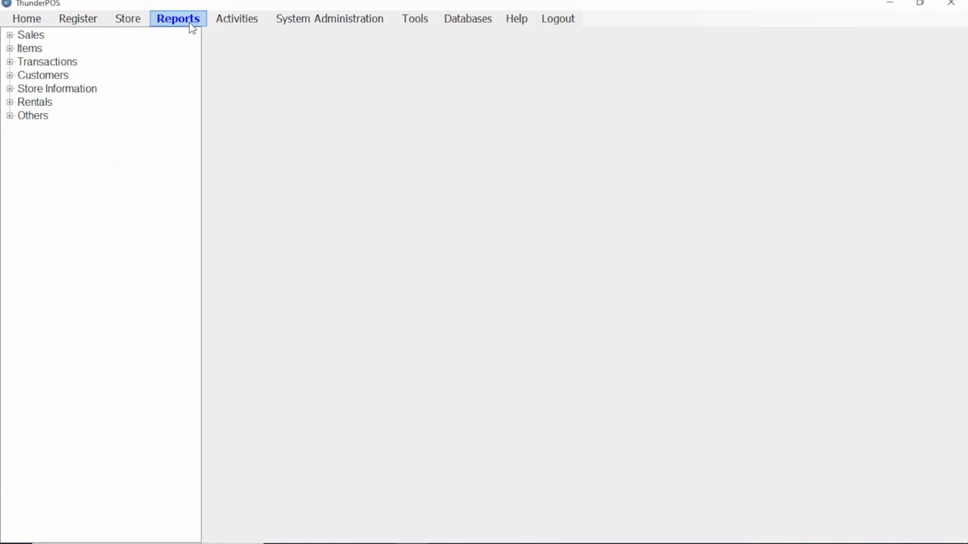
Run the Sales Totals report for July 8, 2024, examine its tender types and items sold, and close it
{"action": "left_click", "coordinate": [9, 34]}
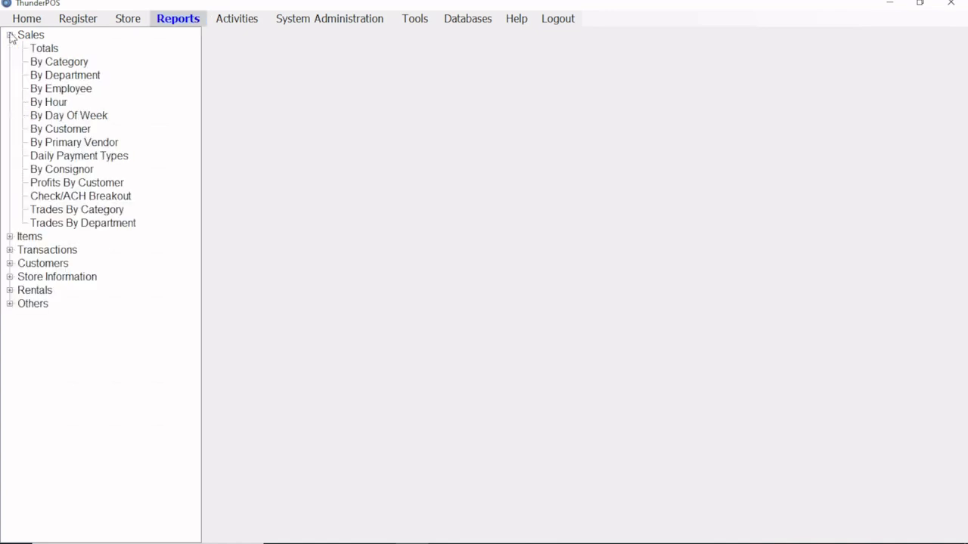
{"action": "left_click", "coordinate": [52, 50]}
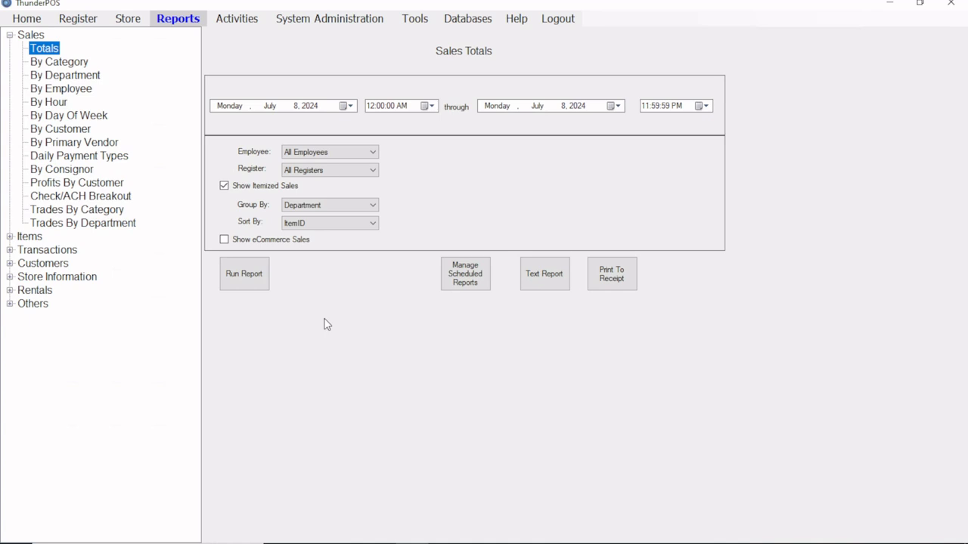
{"action": "left_click", "coordinate": [229, 275]}
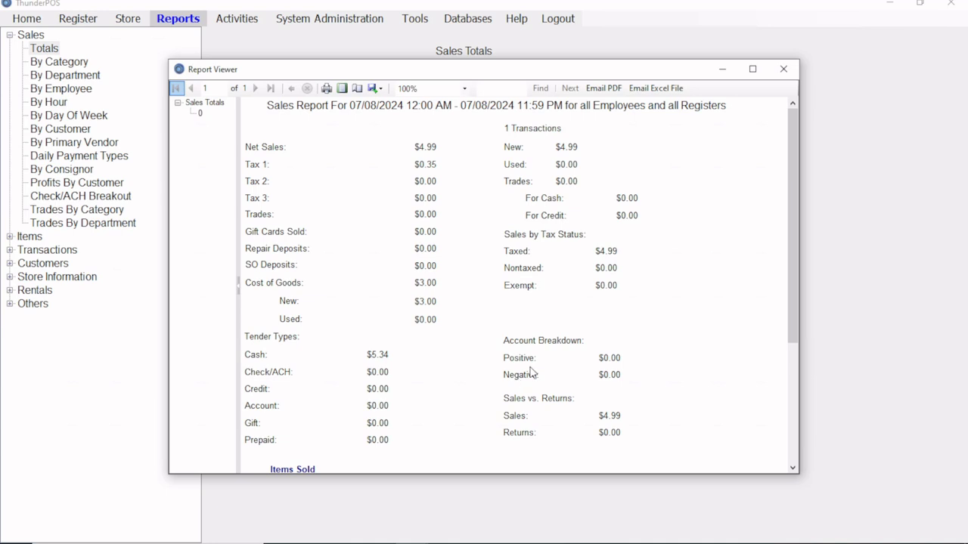
{"action": "scroll", "coordinate": [531, 372], "scroll_direction": "down", "scroll_amount": 3}
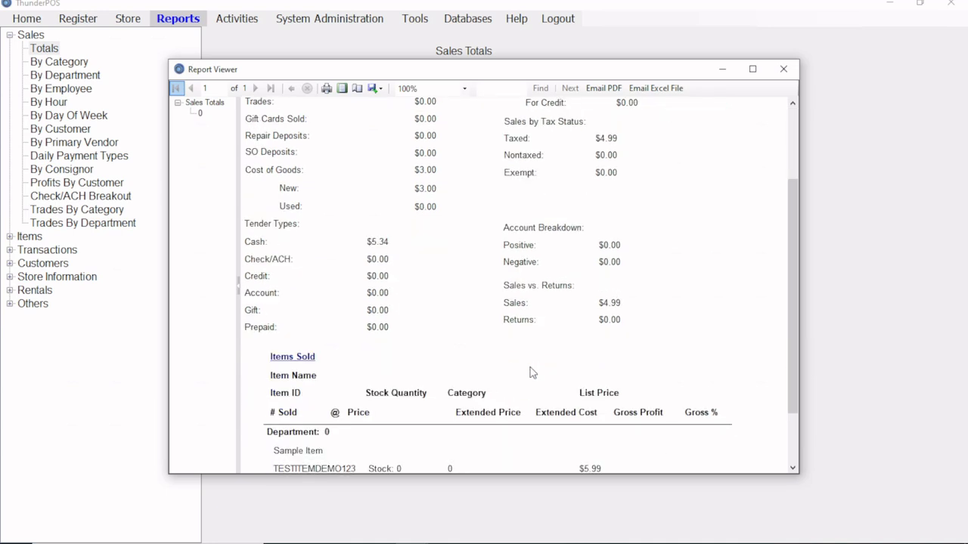
{"action": "scroll", "coordinate": [531, 372], "scroll_direction": "down", "scroll_amount": 2}
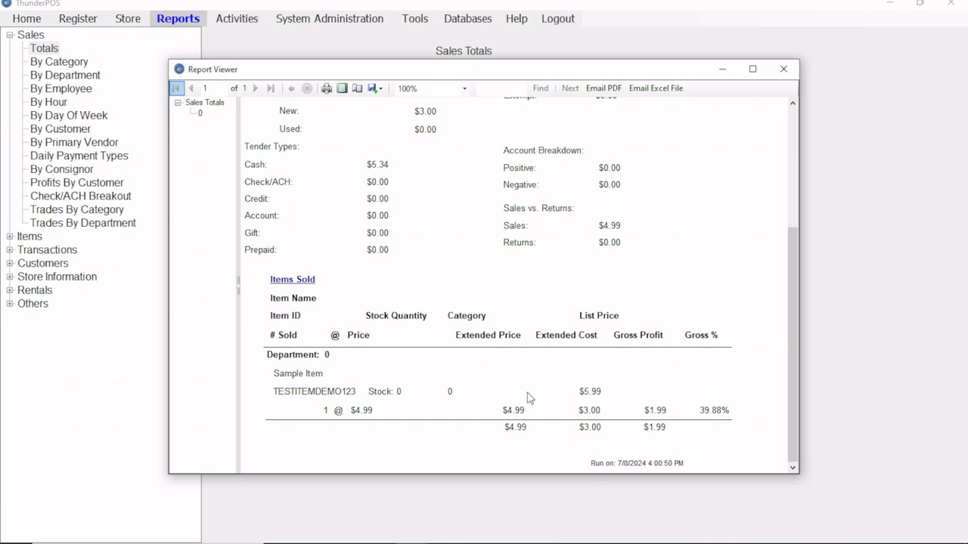
{"action": "left_click_drag", "start_coordinate": [443, 74], "coordinate": [422, 87]}
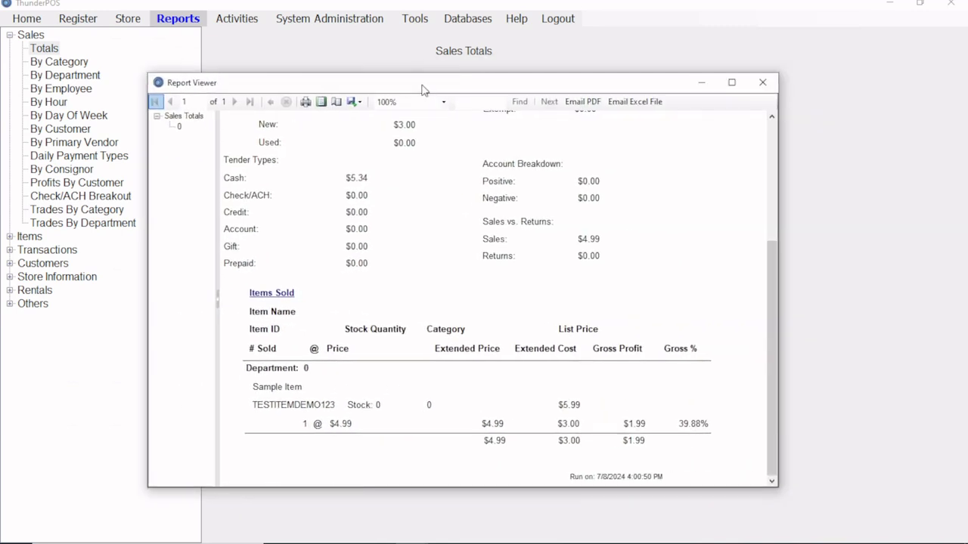
{"action": "left_click", "coordinate": [762, 82]}
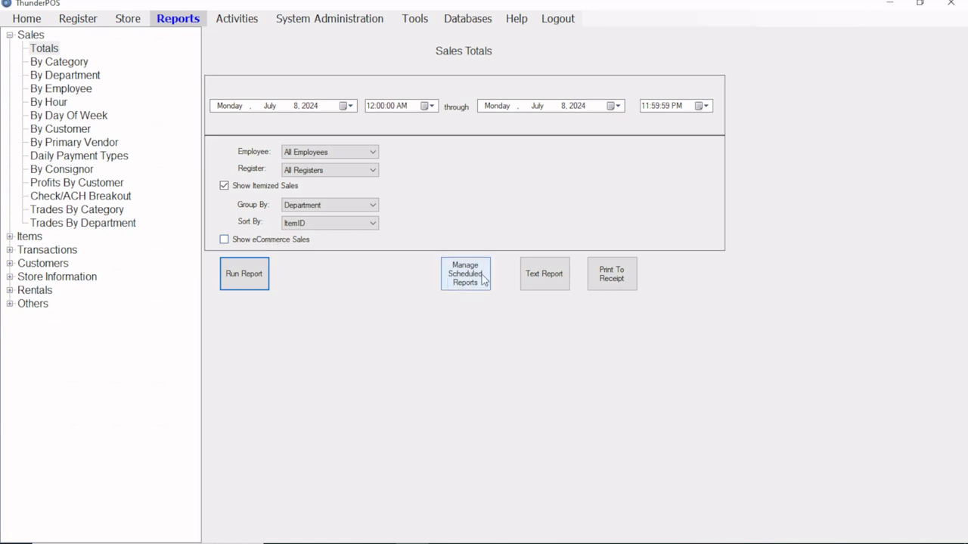
Generate the text version of the Sales Totals report for July 8, 2024, read it, and close it
{"action": "left_click", "coordinate": [562, 284]}
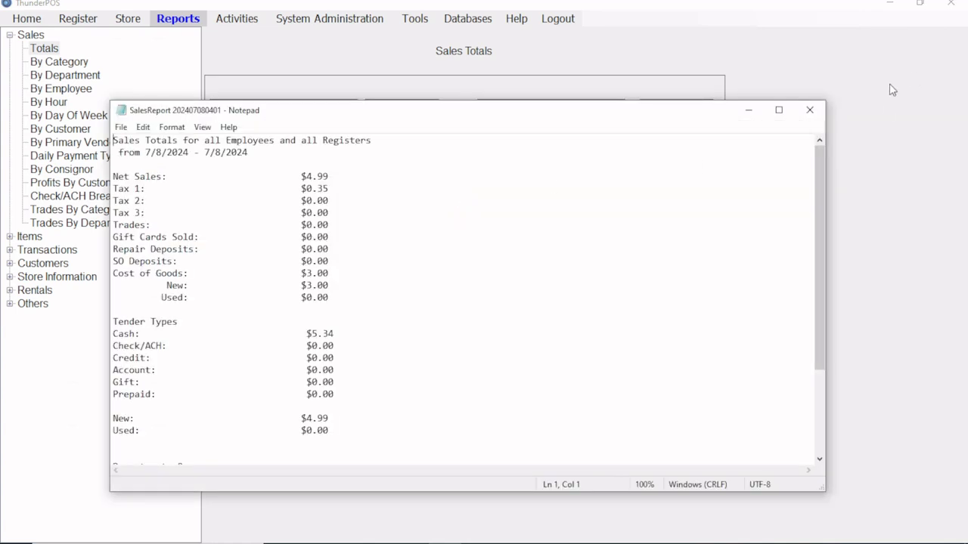
{"action": "left_click", "coordinate": [809, 109]}
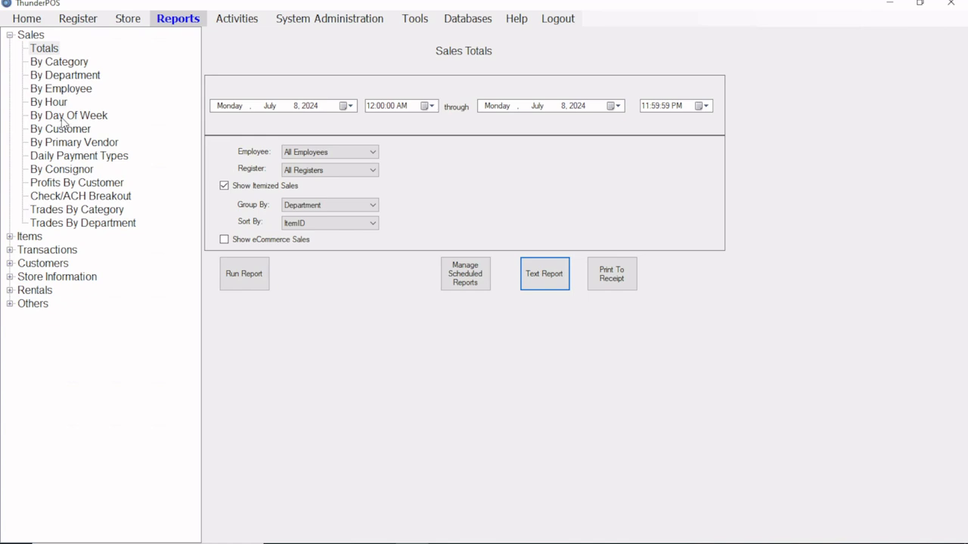
Examine the item report options for List, Audit Quantity and Top Sellers, and the reports available under Transactions
{"action": "double_click", "coordinate": [35, 237]}
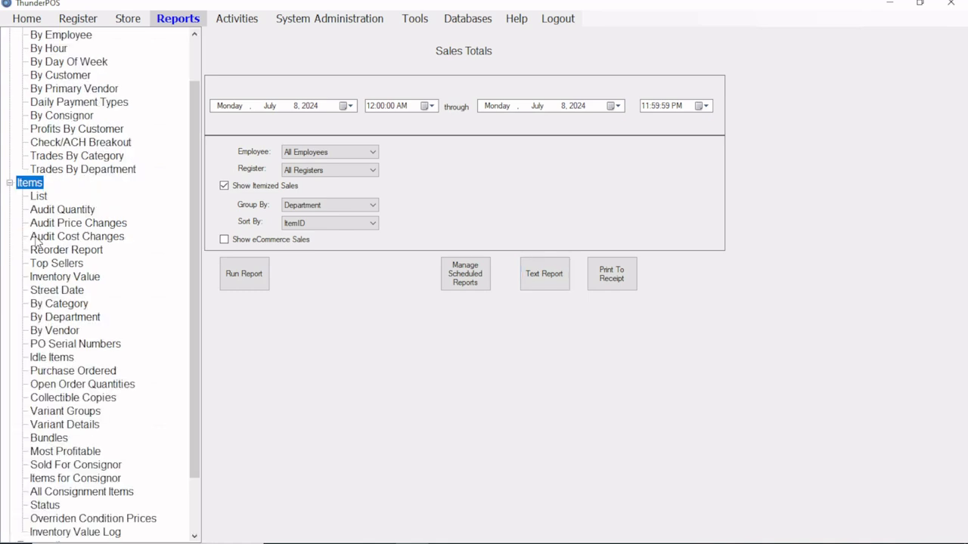
{"action": "left_click", "coordinate": [38, 197]}
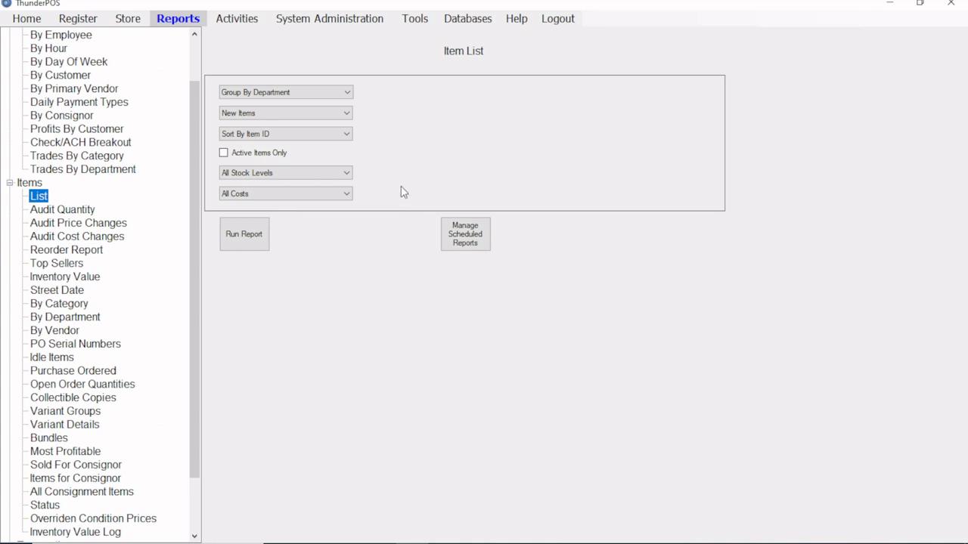
{"action": "scroll", "coordinate": [73, 269], "scroll_direction": "down", "scroll_amount": 2}
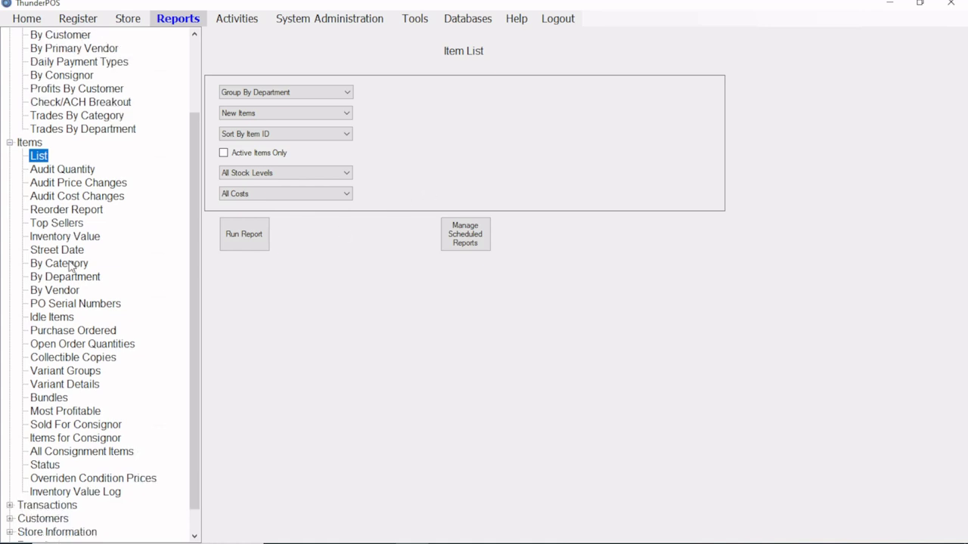
{"action": "left_click", "coordinate": [65, 143]}
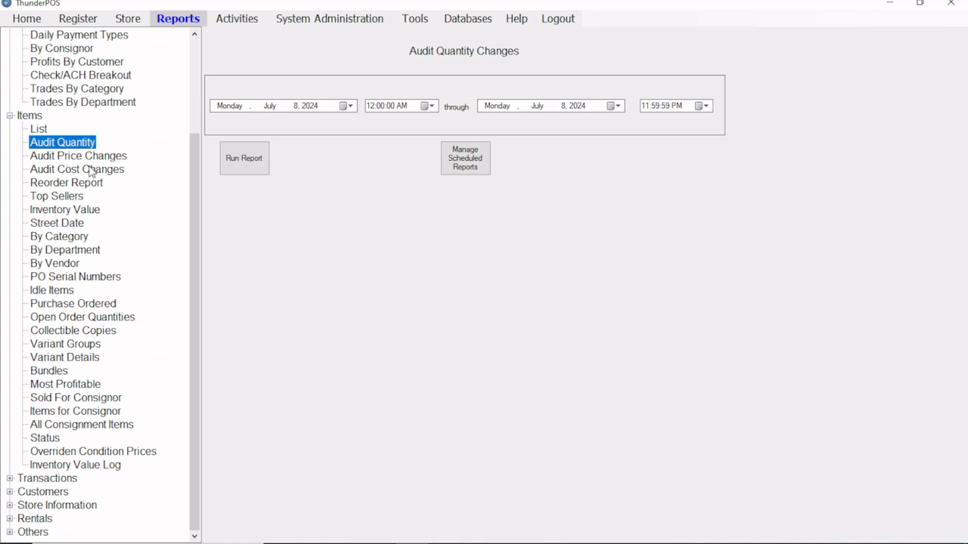
{"action": "left_click", "coordinate": [72, 196]}
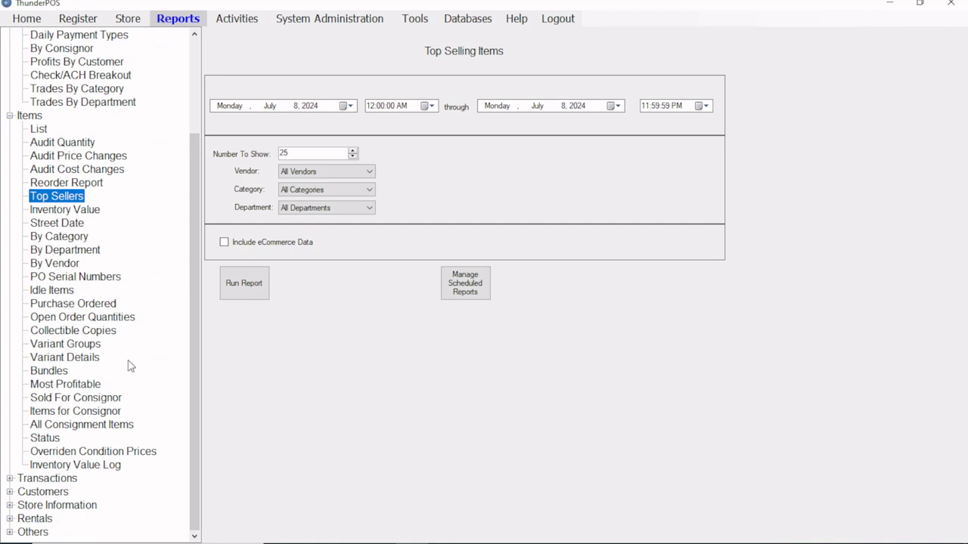
{"action": "double_click", "coordinate": [55, 481]}
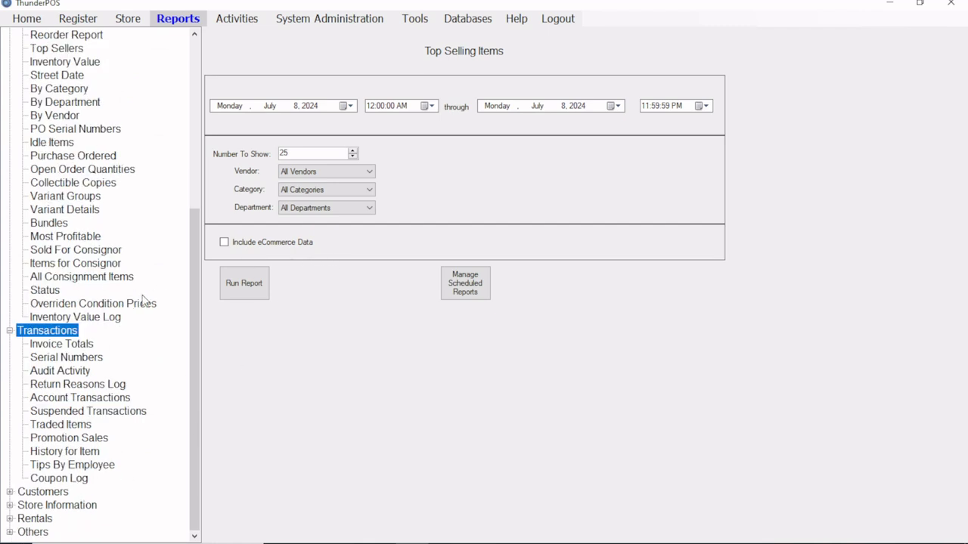
{"action": "scroll", "coordinate": [139, 362], "scroll_direction": "up", "scroll_amount": 7}
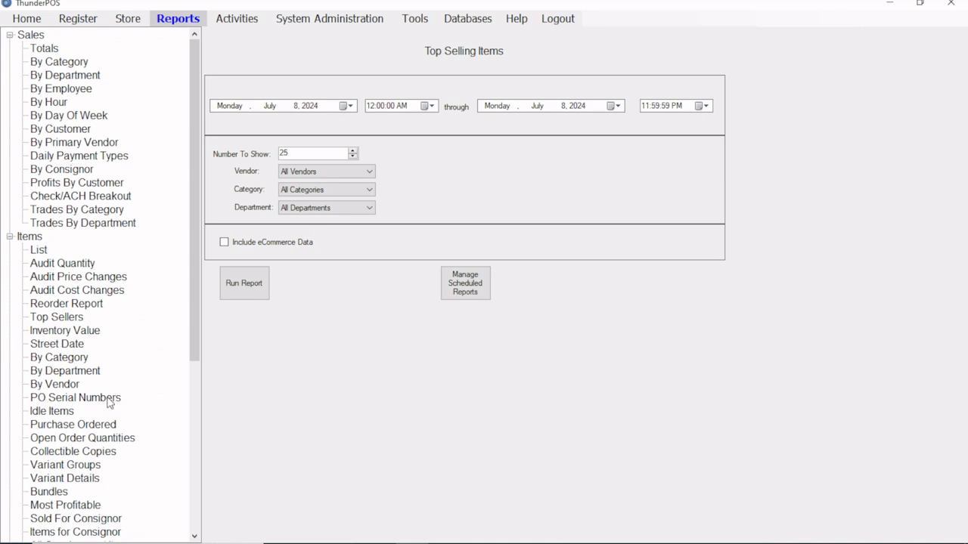
Open the Report Generator and set the report type to Inventory
{"action": "left_click", "coordinate": [466, 21]}
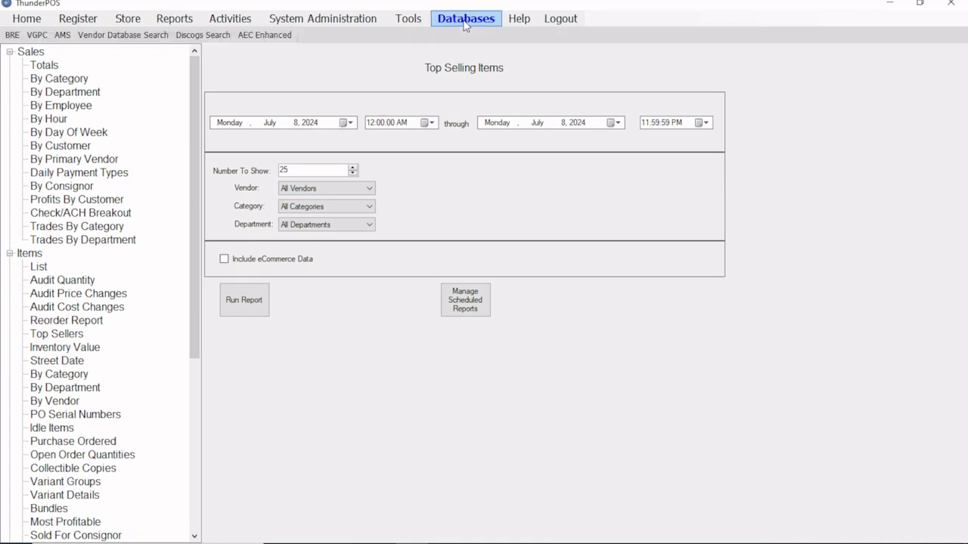
{"action": "left_click", "coordinate": [409, 19]}
{"action": "left_click", "coordinate": [406, 38]}
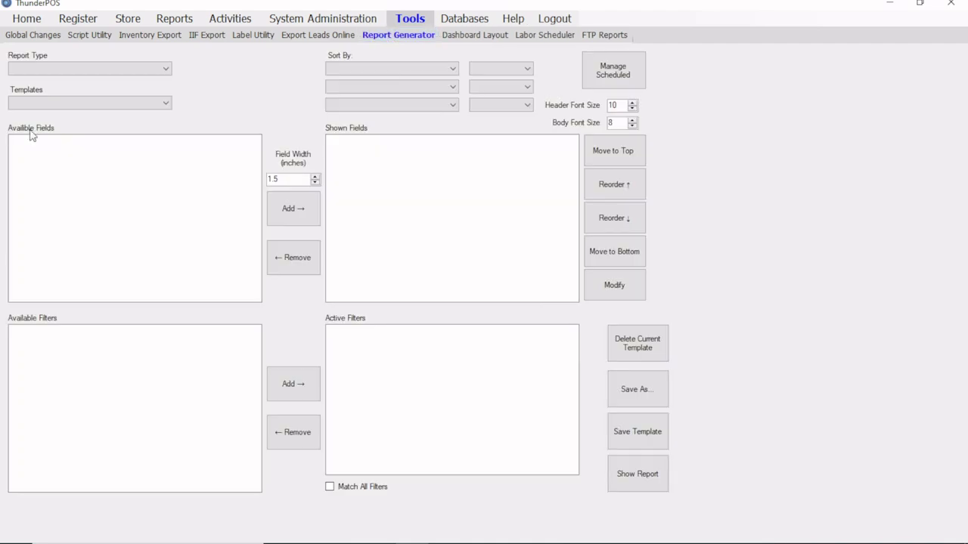
{"action": "left_click", "coordinate": [40, 69]}
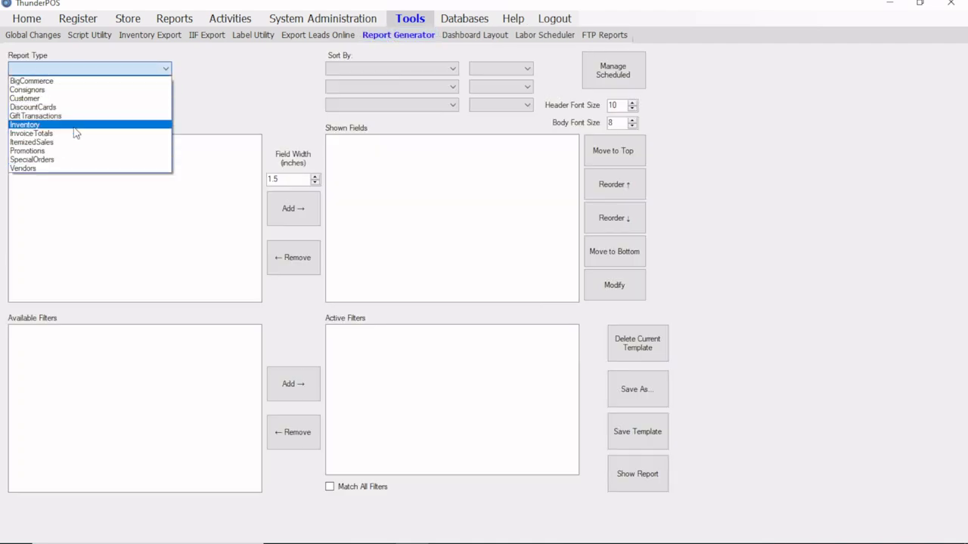
{"action": "left_click", "coordinate": [75, 126]}
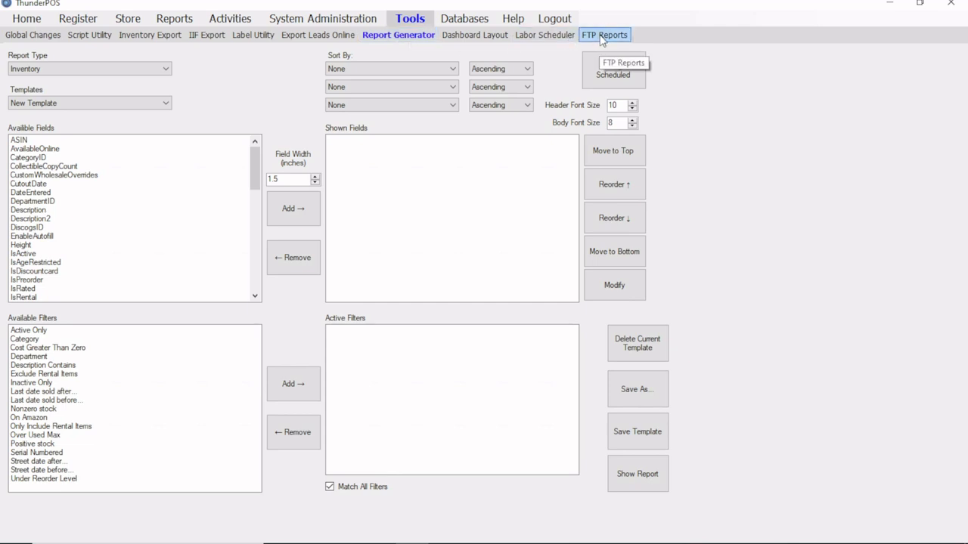
Return to the standard reports and look through the Others and Customers report categories
{"action": "left_click", "coordinate": [174, 18]}
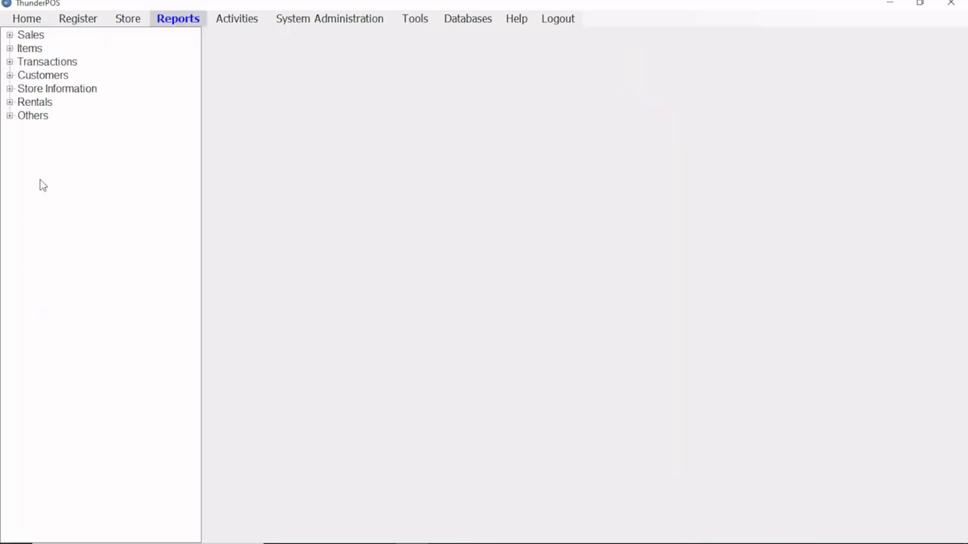
{"action": "double_click", "coordinate": [35, 116]}
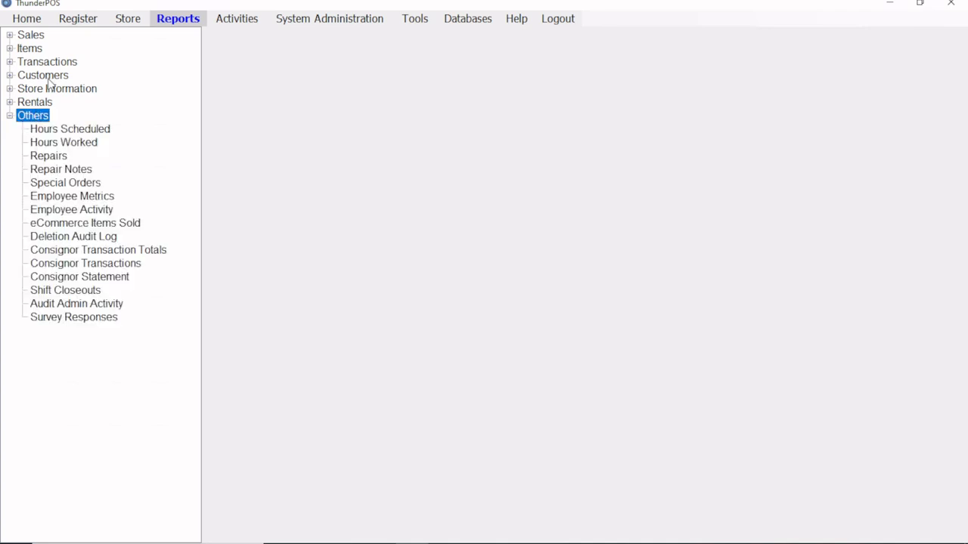
{"action": "double_click", "coordinate": [47, 77]}
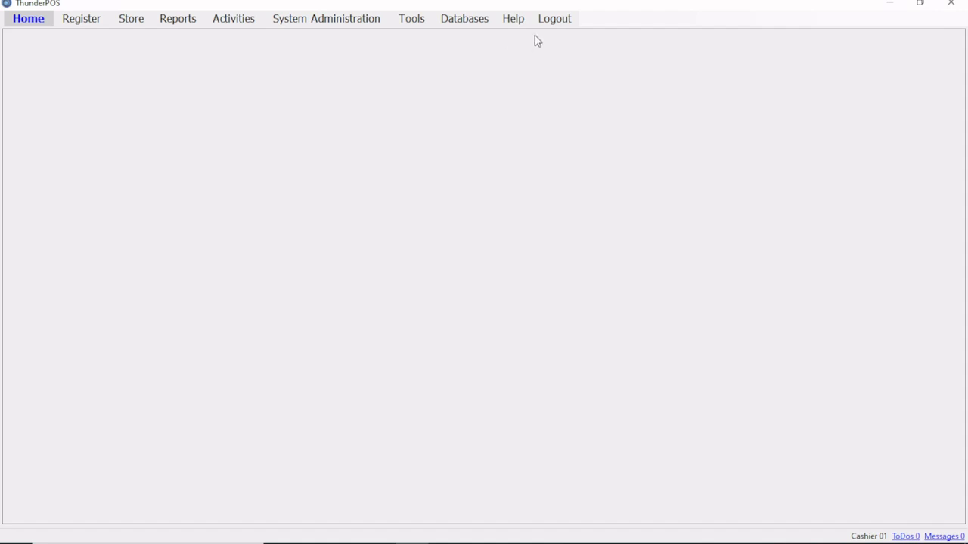
Show the available help resources, including the online manual and tutorials
{"action": "left_click", "coordinate": [512, 20]}
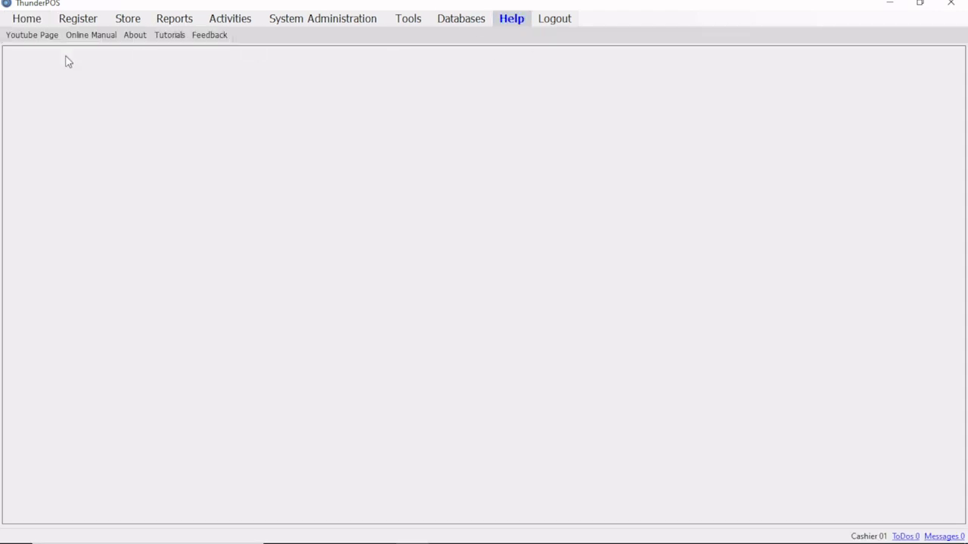